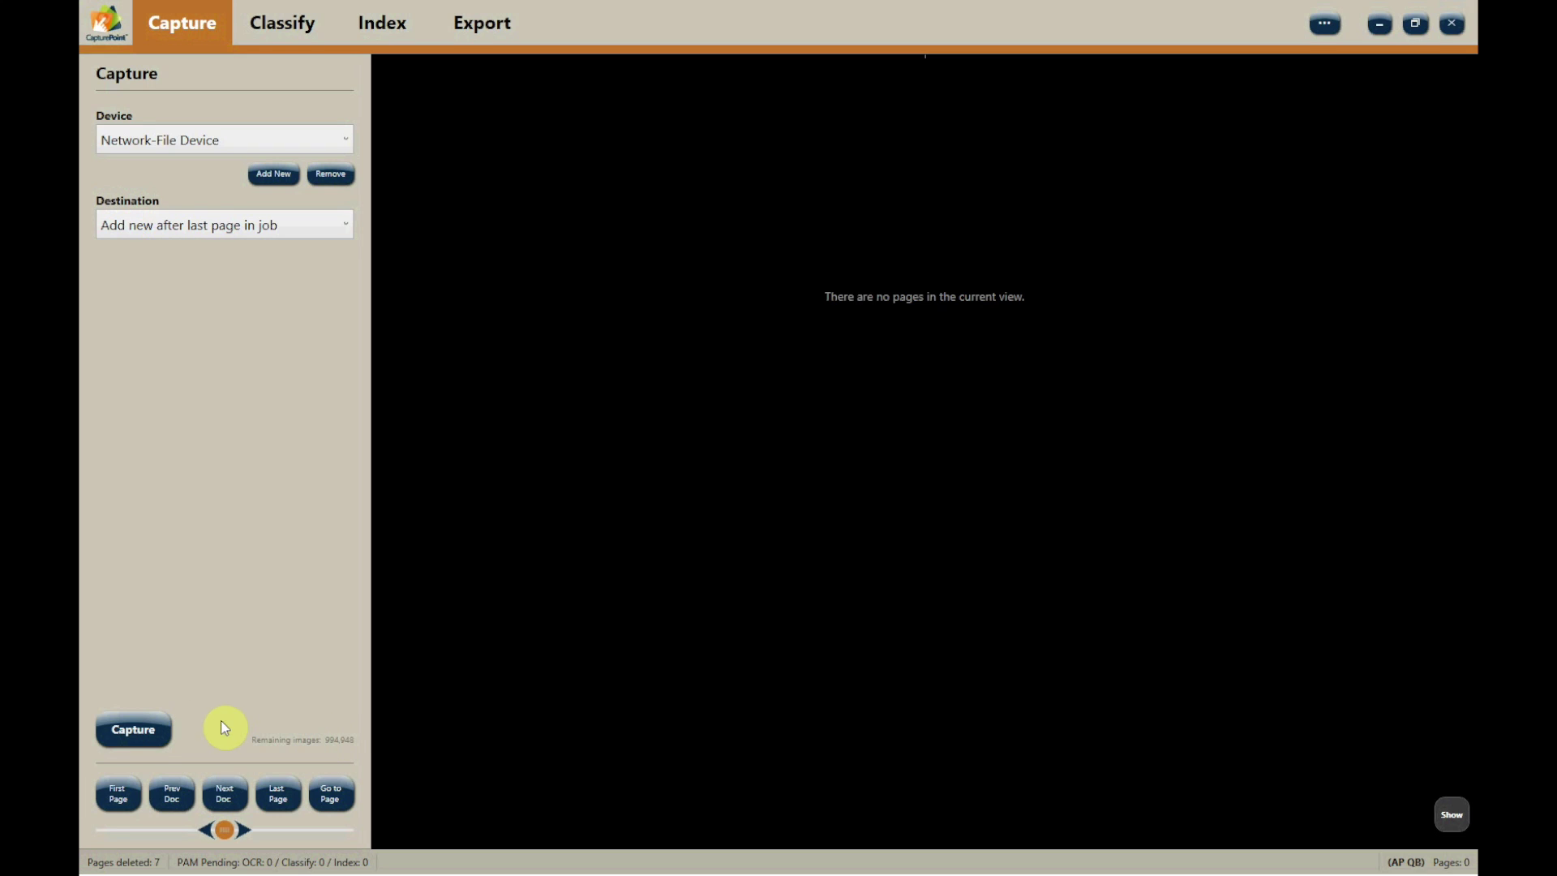
Capture the documents from the Network-File Device, adding them after the last page in the job.
click(145, 734)
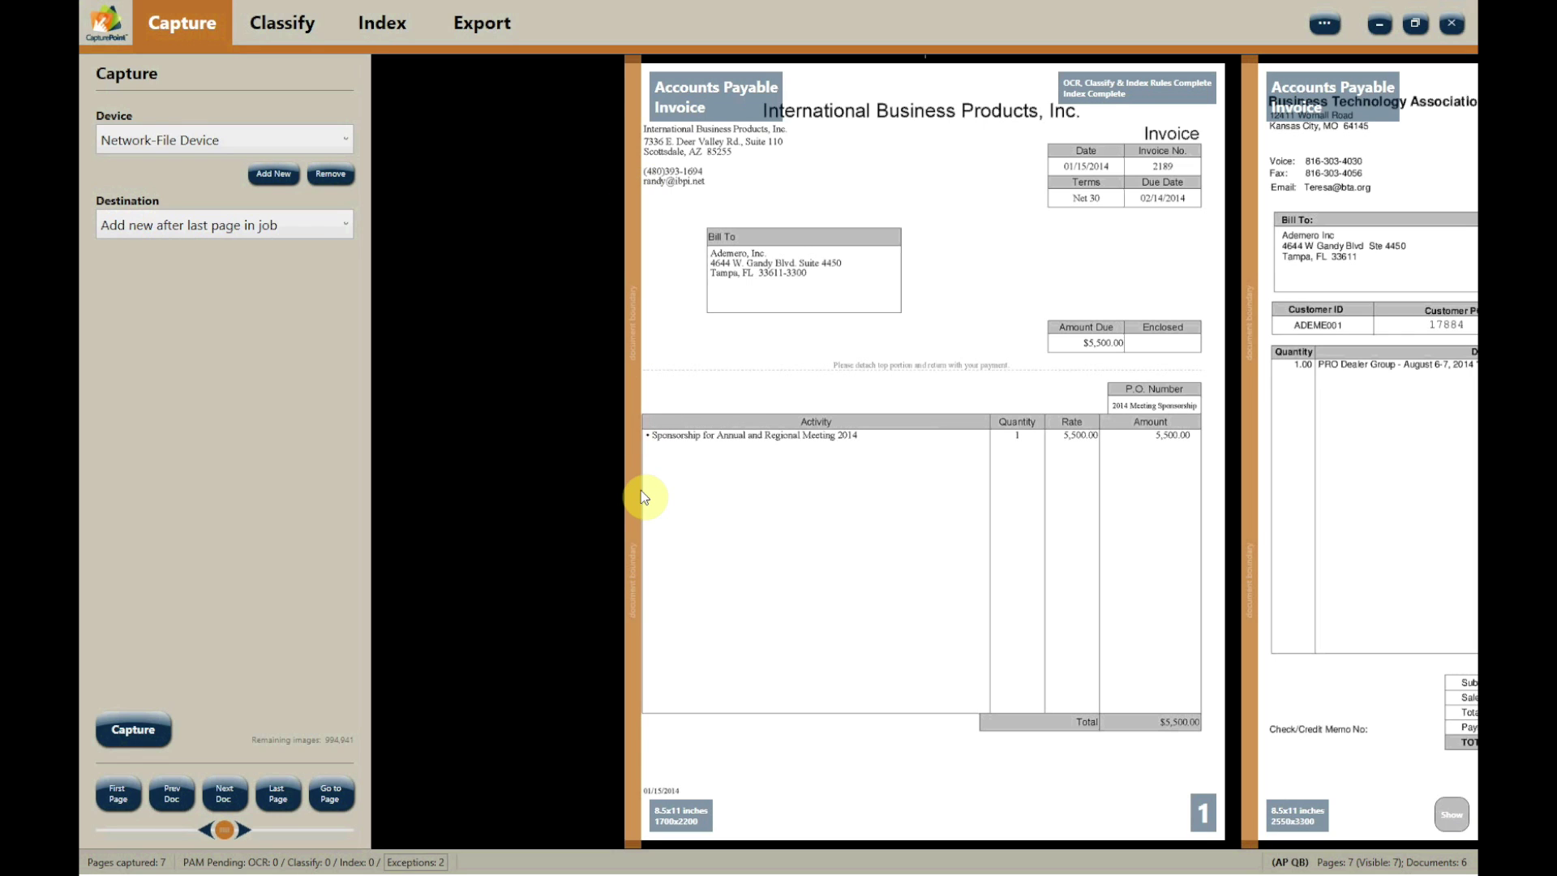
Look through all captured pages, checking the catalog, document type, boundary and rule status of each invoice, packing list and purchase order.
scroll(1043, 598, down, 3)
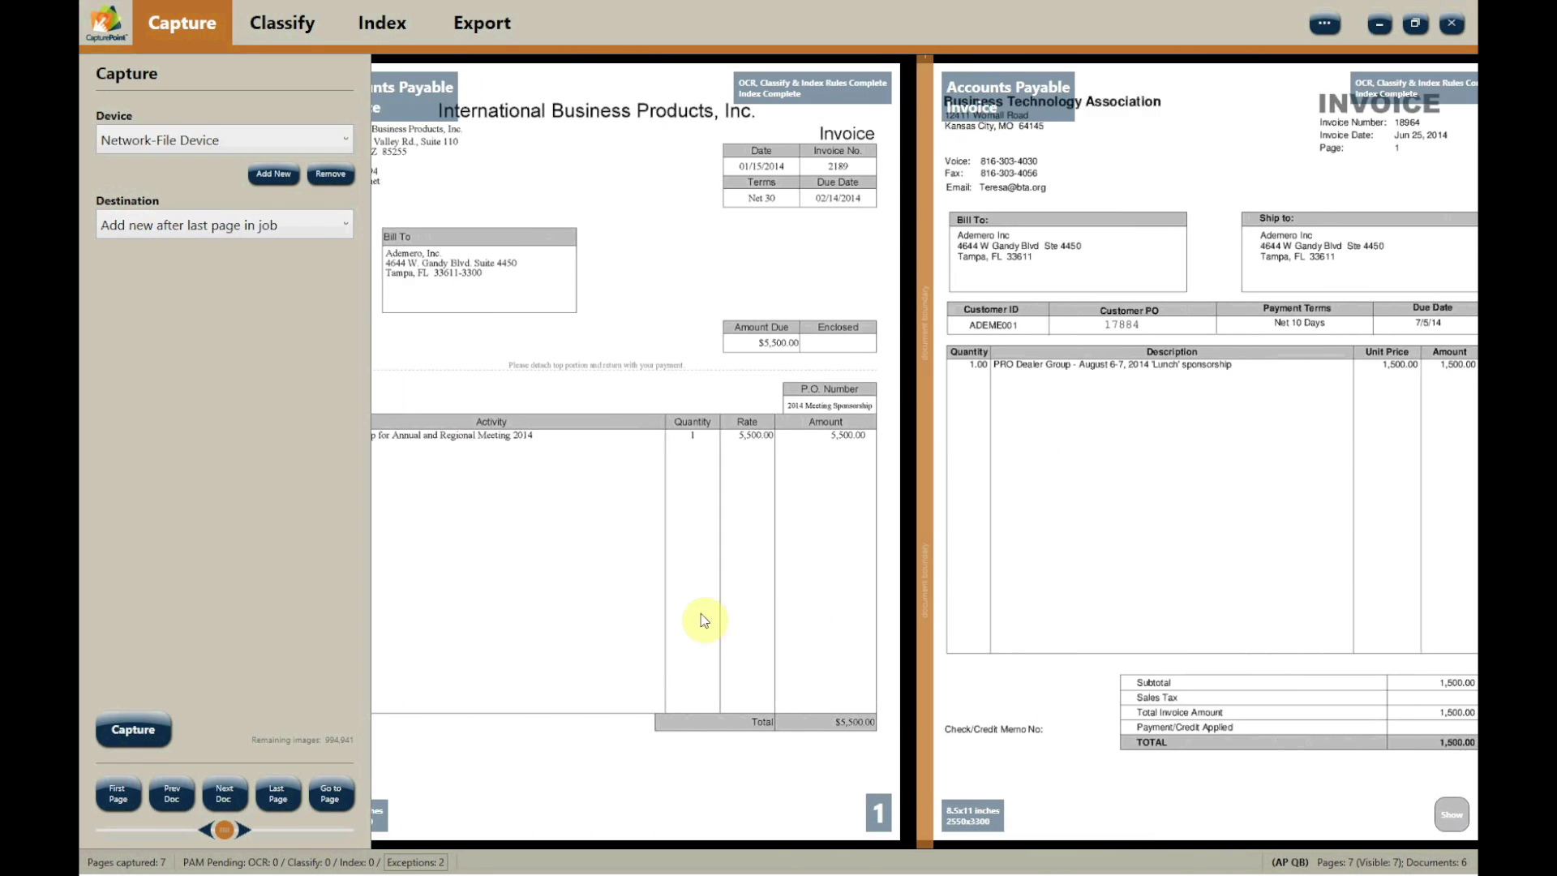
scroll(521, 607, down, 2)
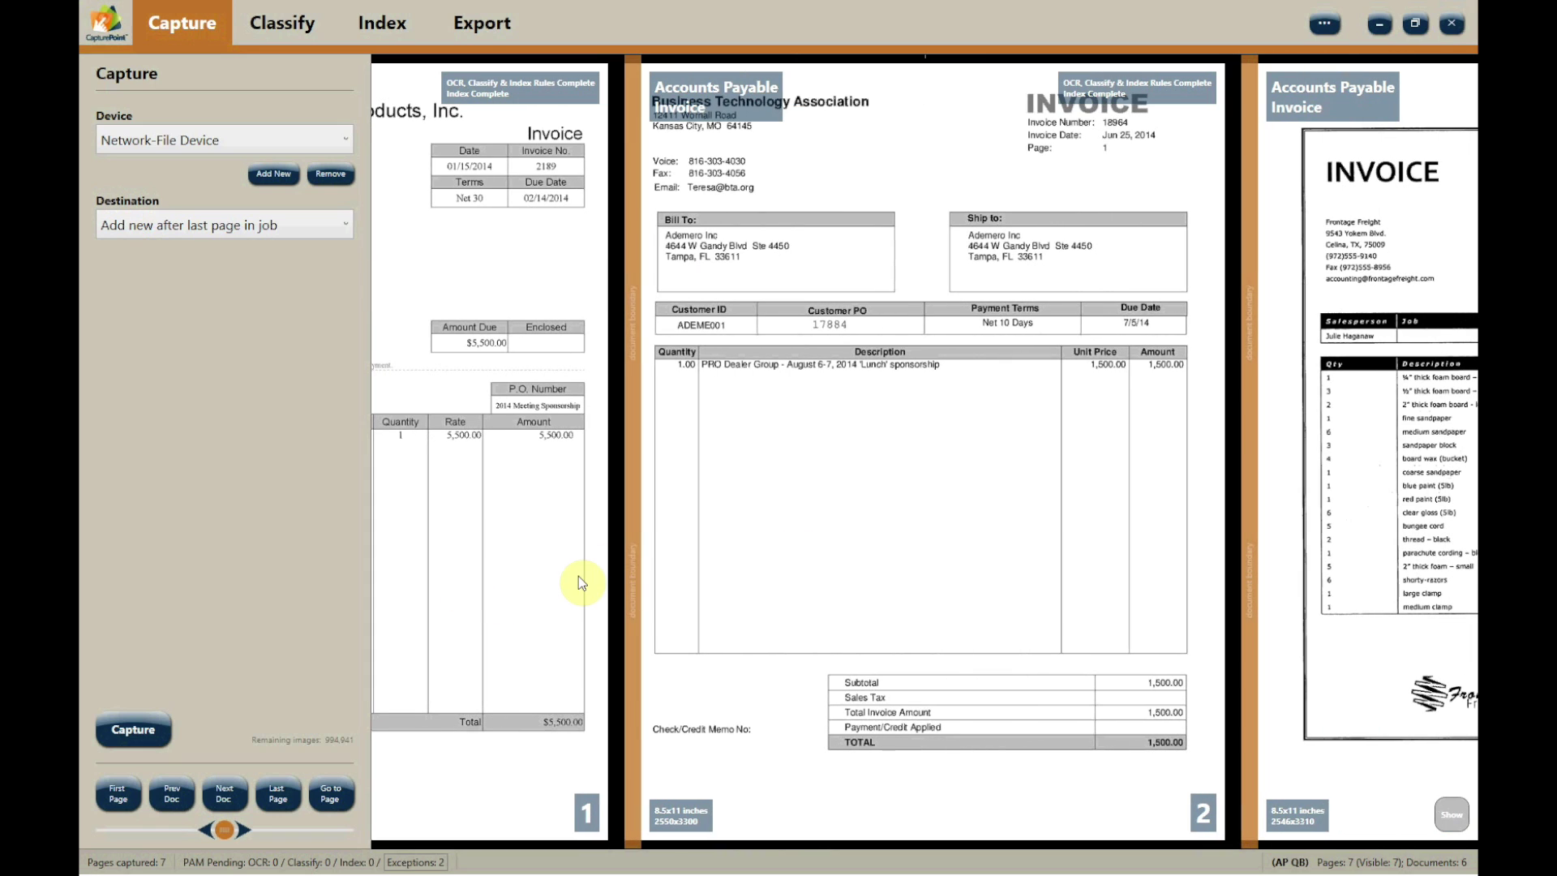
click(1103, 647)
scroll(864, 631, down, 4)
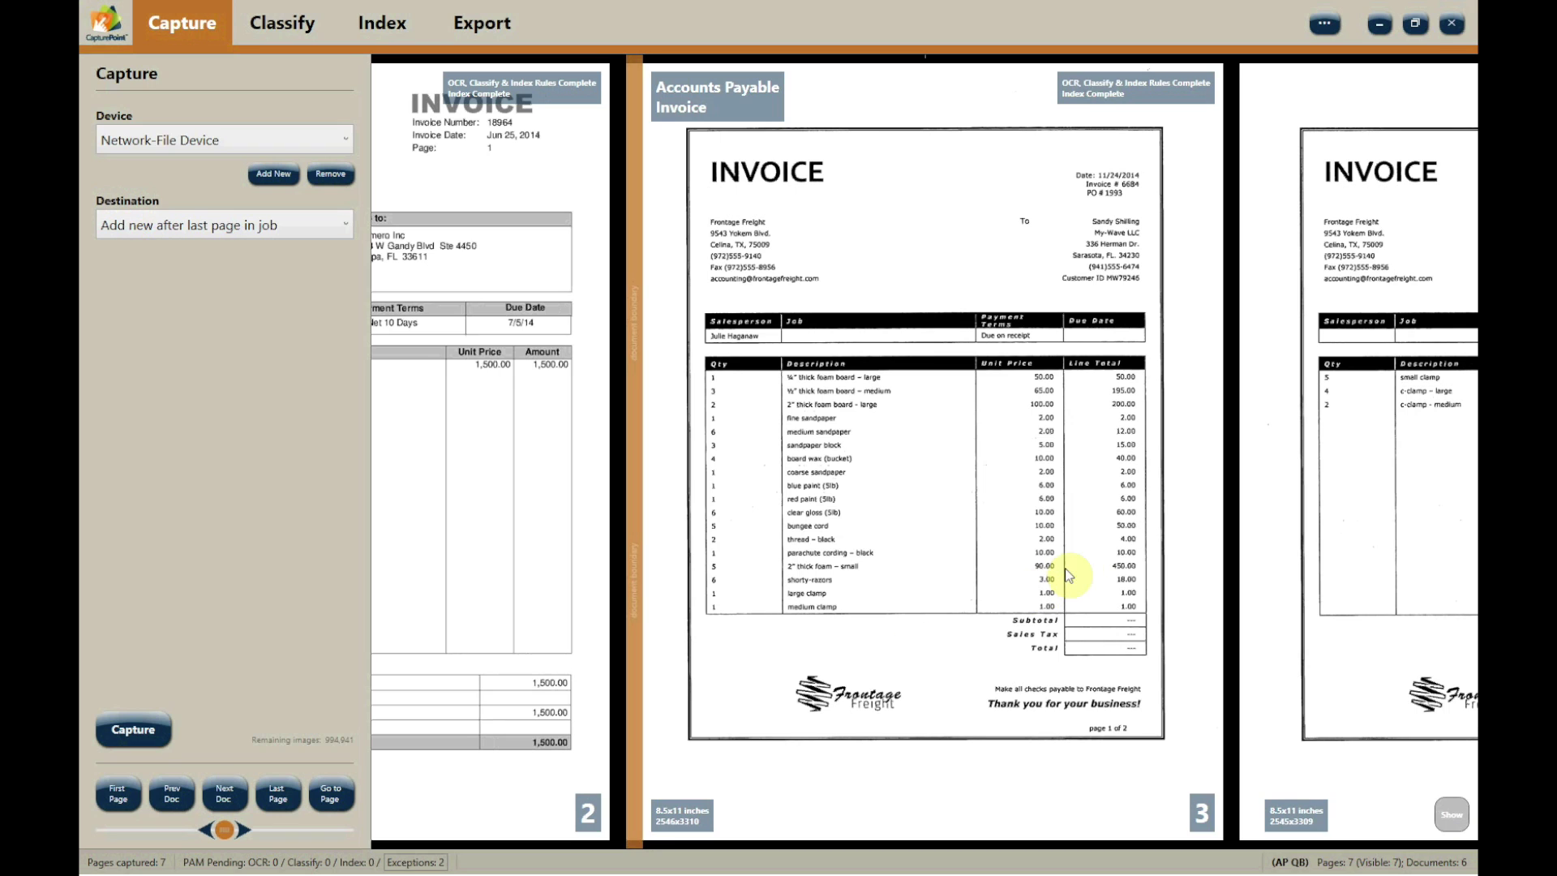
scroll(1078, 584, down, 1)
scroll(884, 583, down, 1)
scroll(723, 584, up, 1)
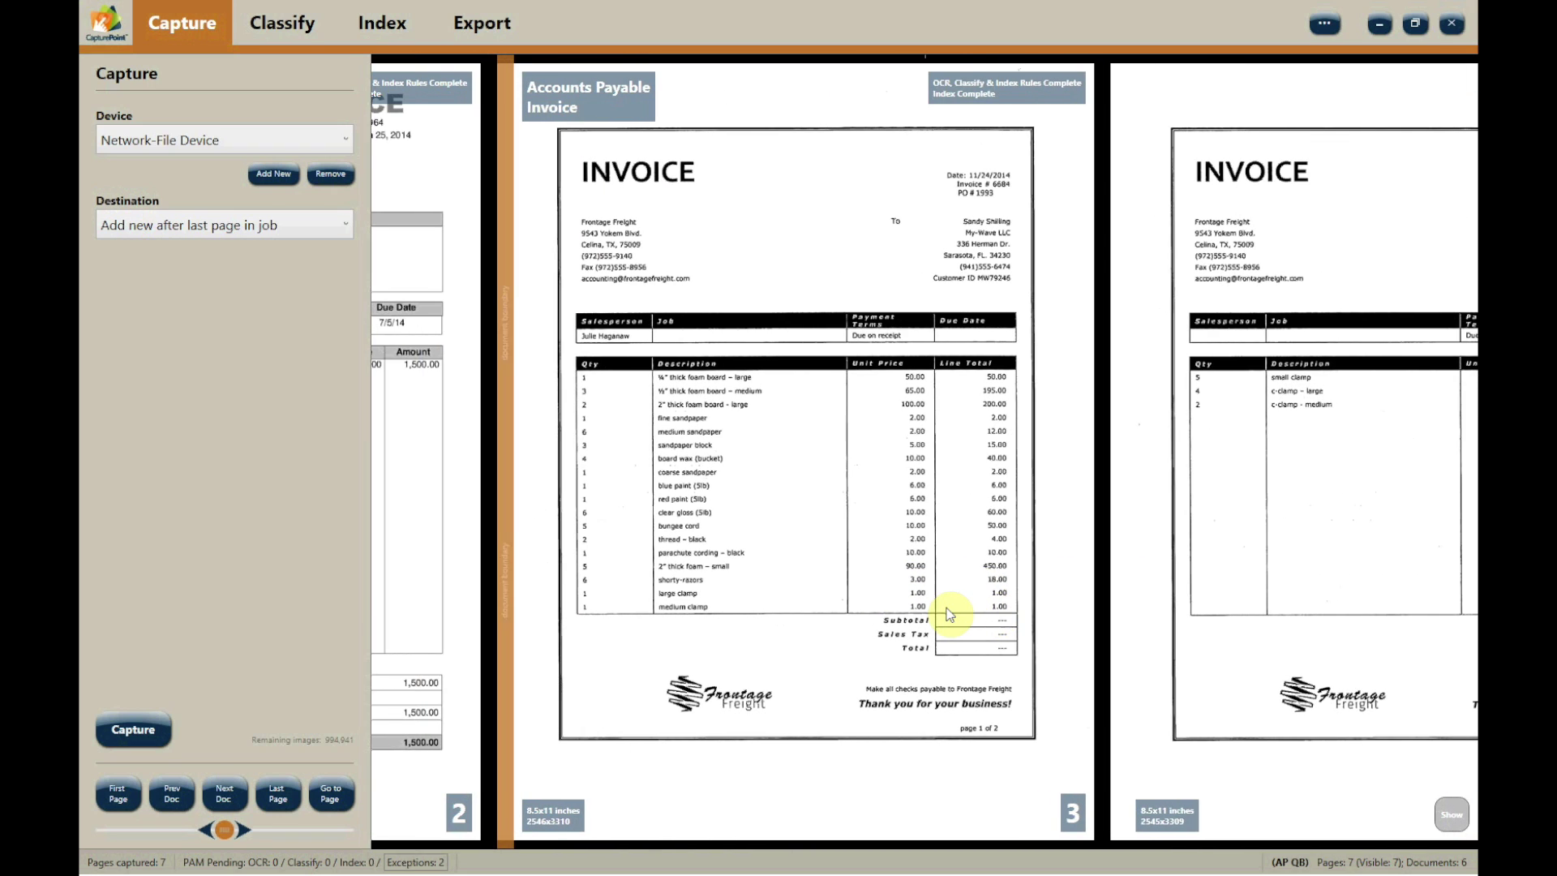
scroll(927, 614, down, 6)
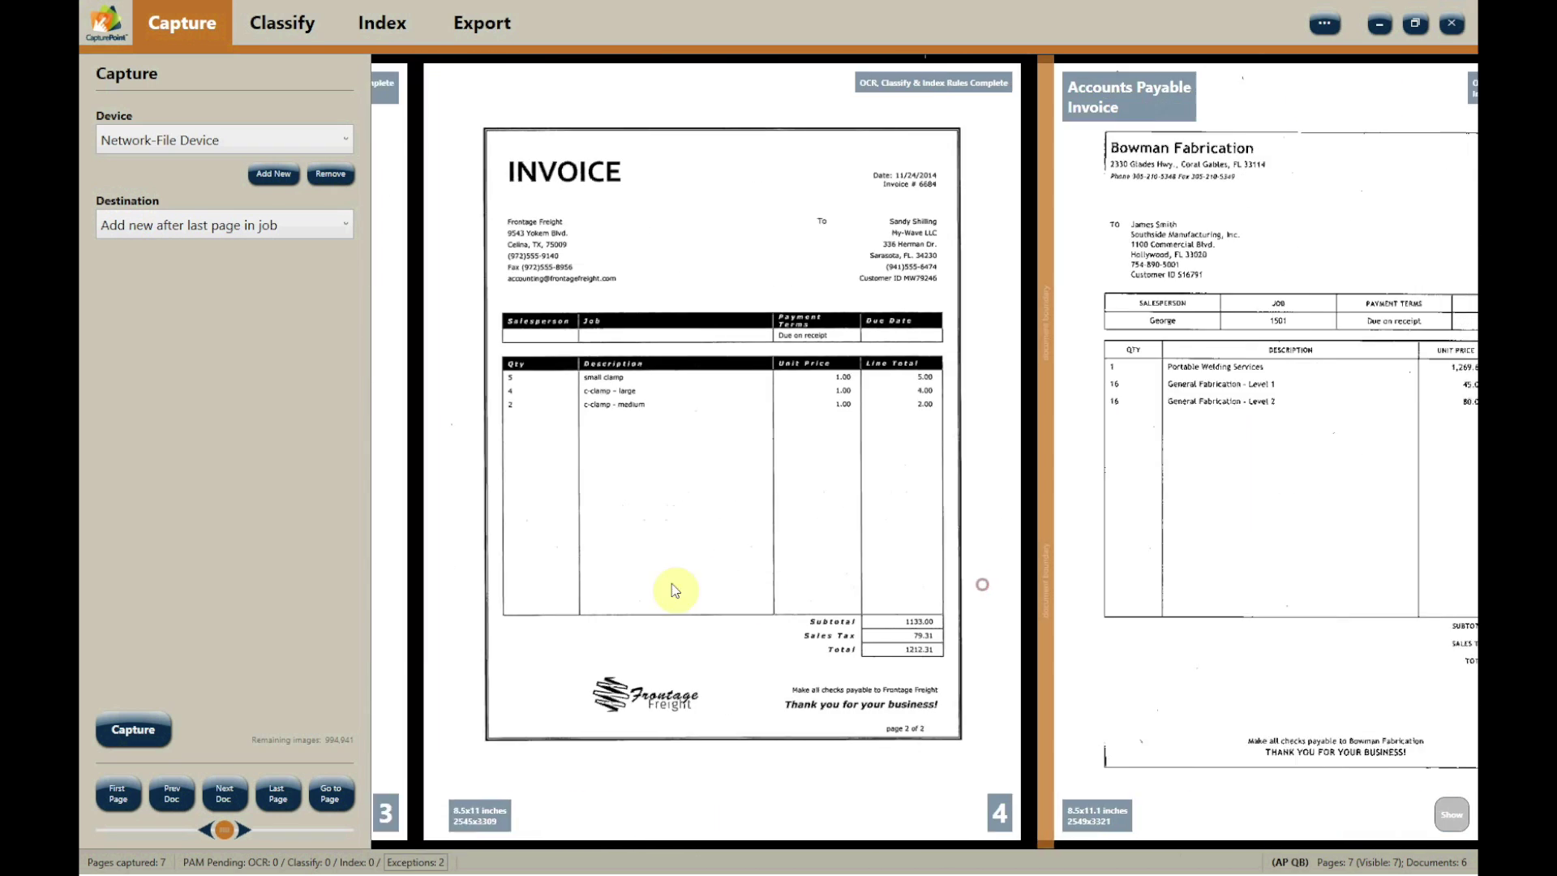
drag(956, 608, 519, 600)
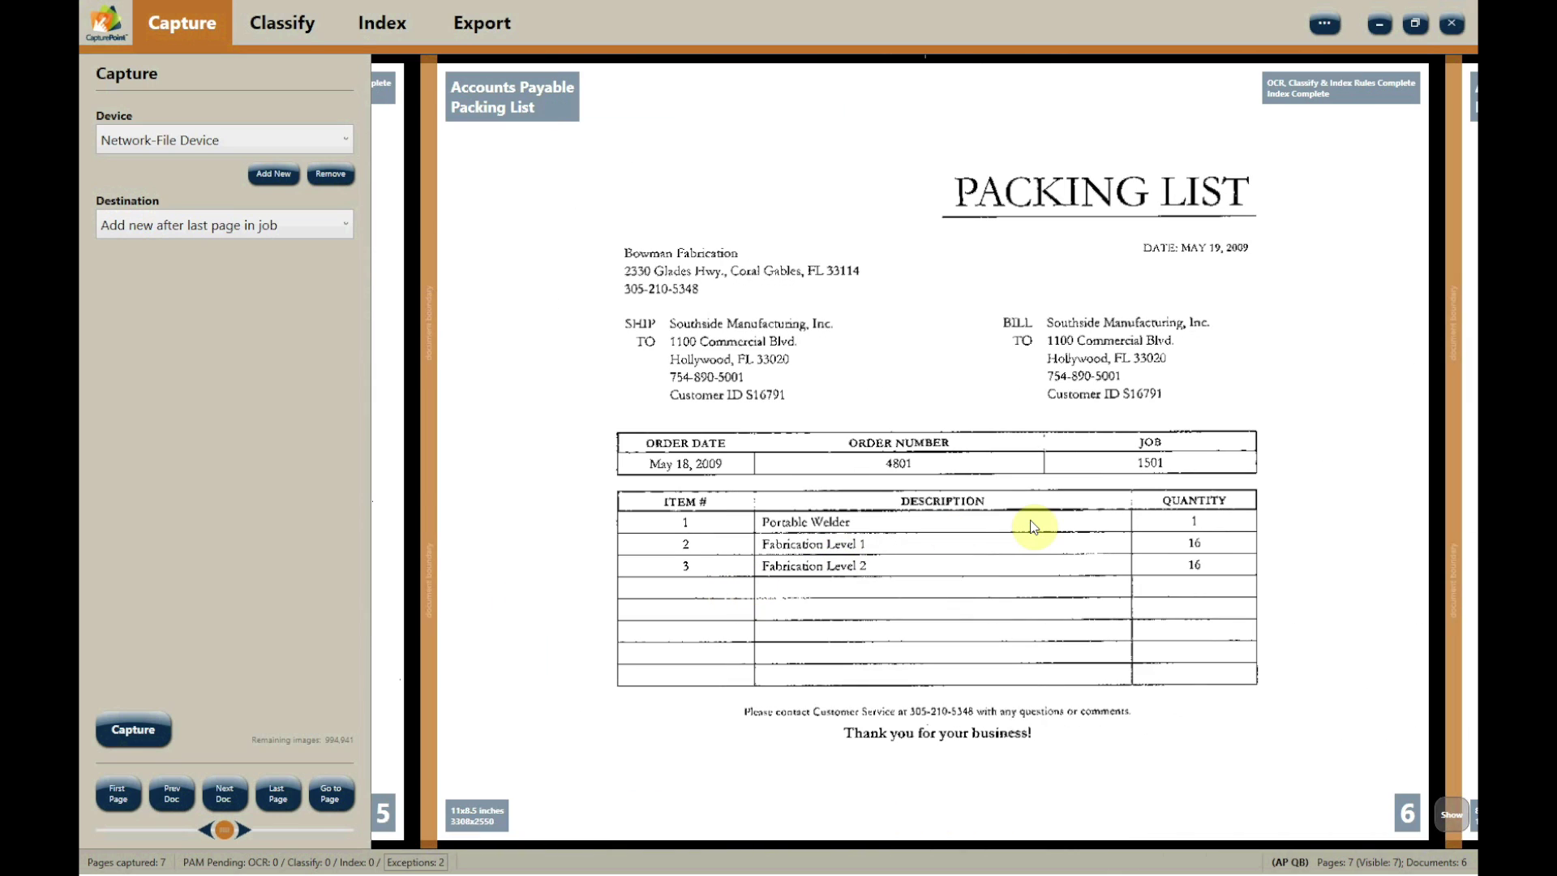
drag(911, 577, 603, 584)
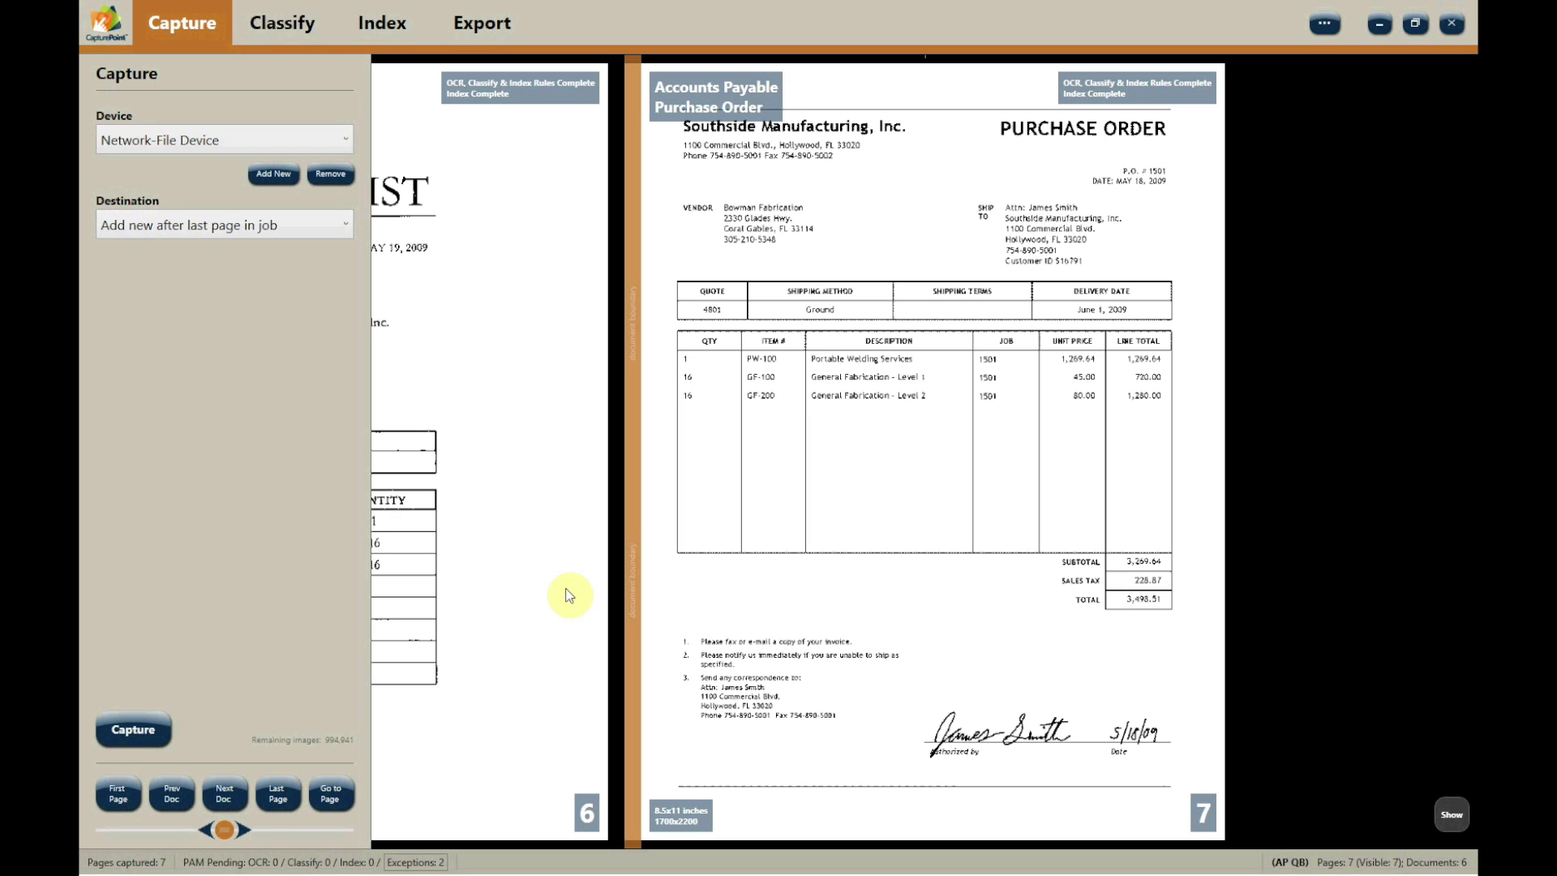
drag(566, 591, 823, 598)
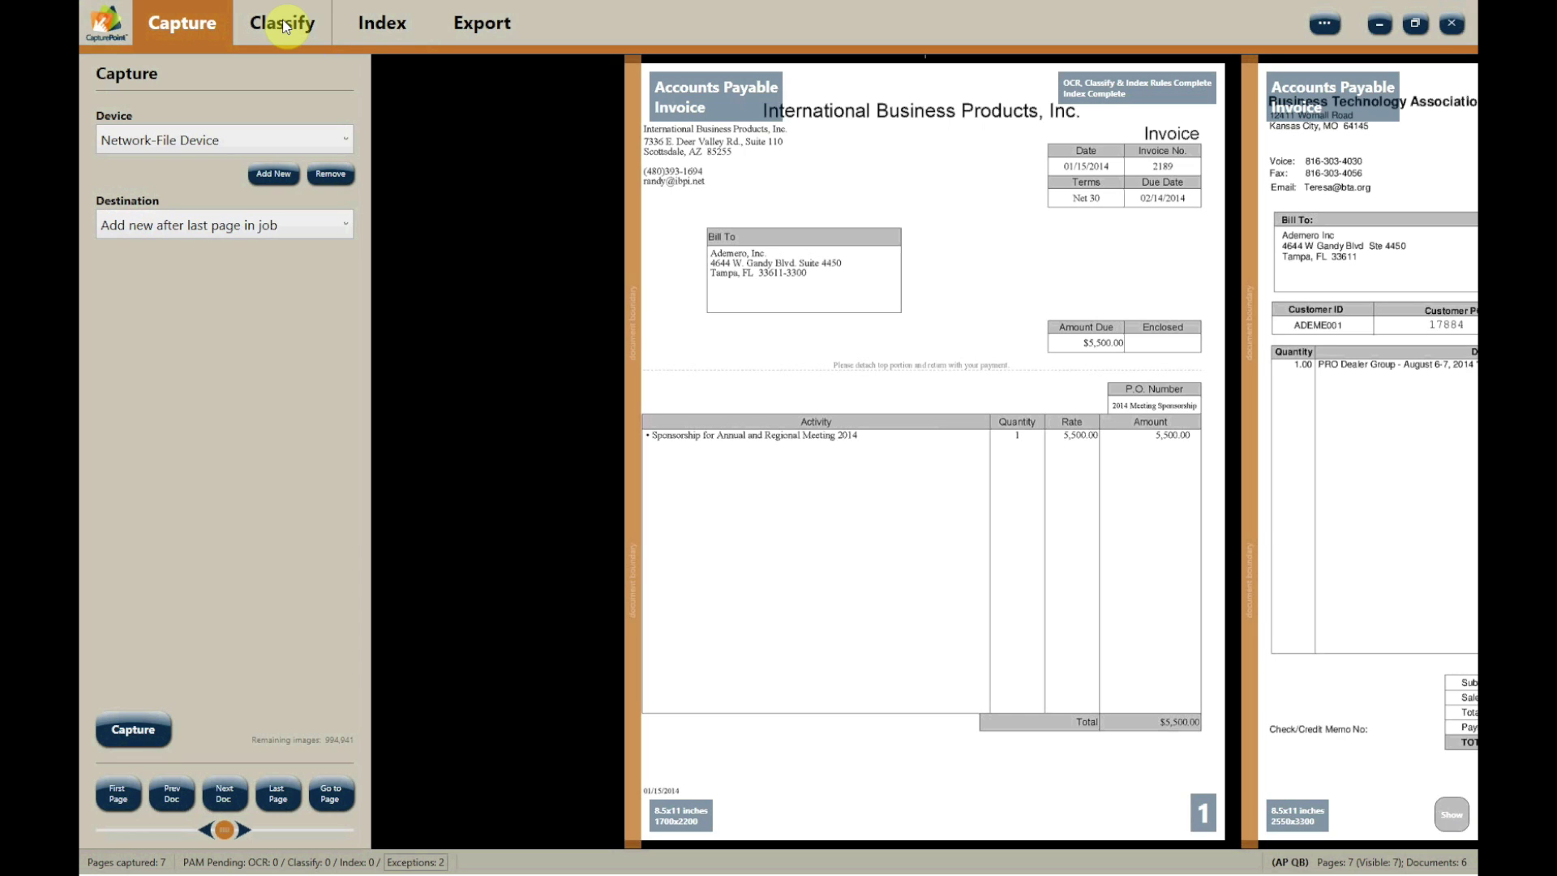
Review the first document's classification and the index field values of every captured invoice, packing list and purchase order.
click(305, 26)
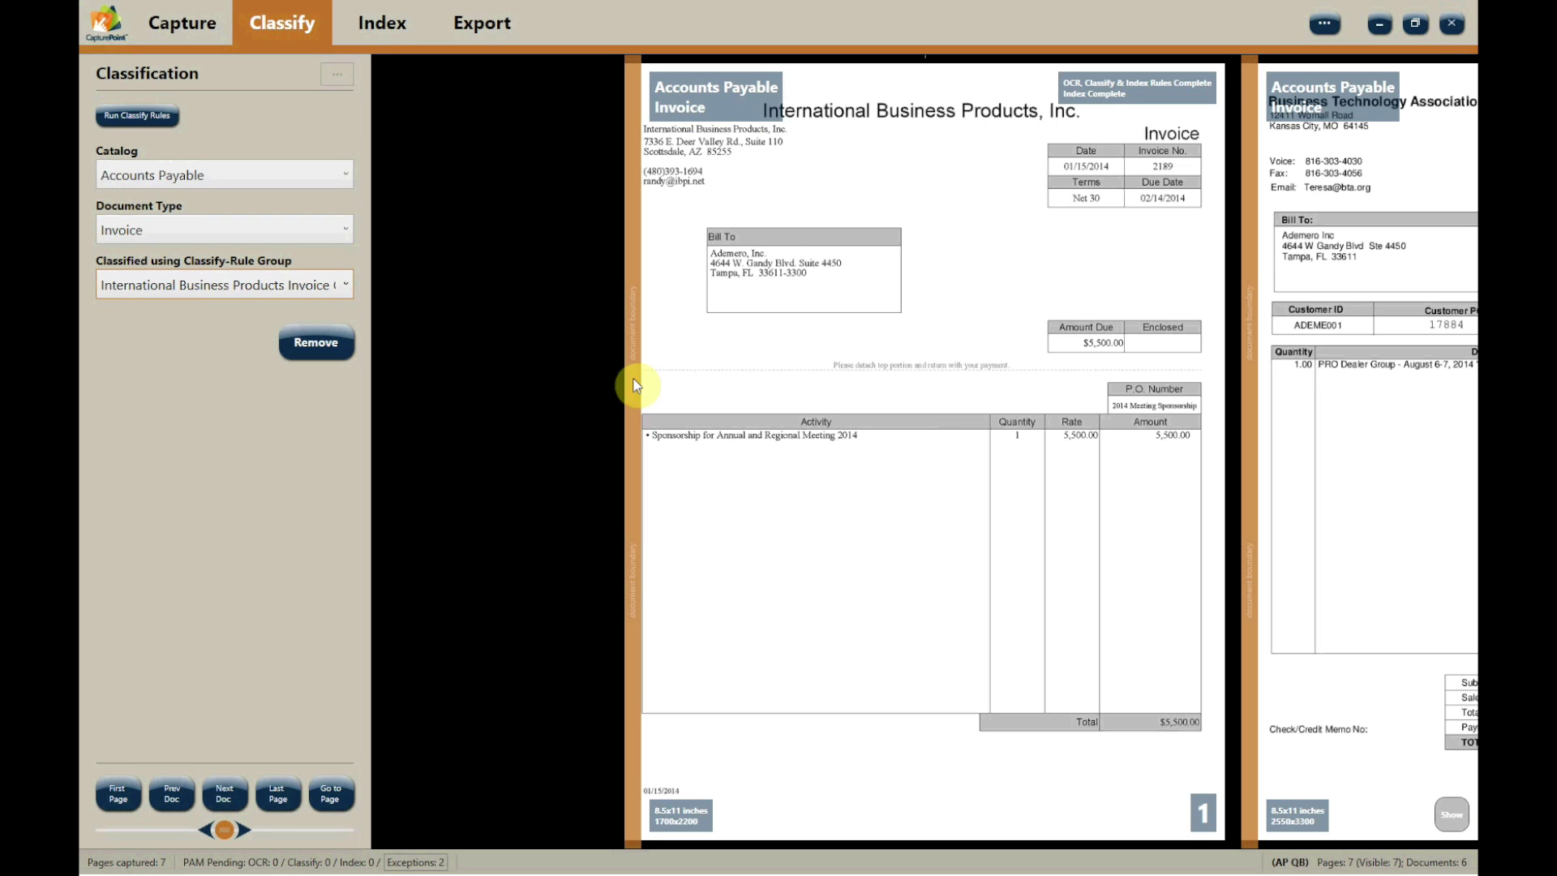
drag(1060, 546, 962, 572)
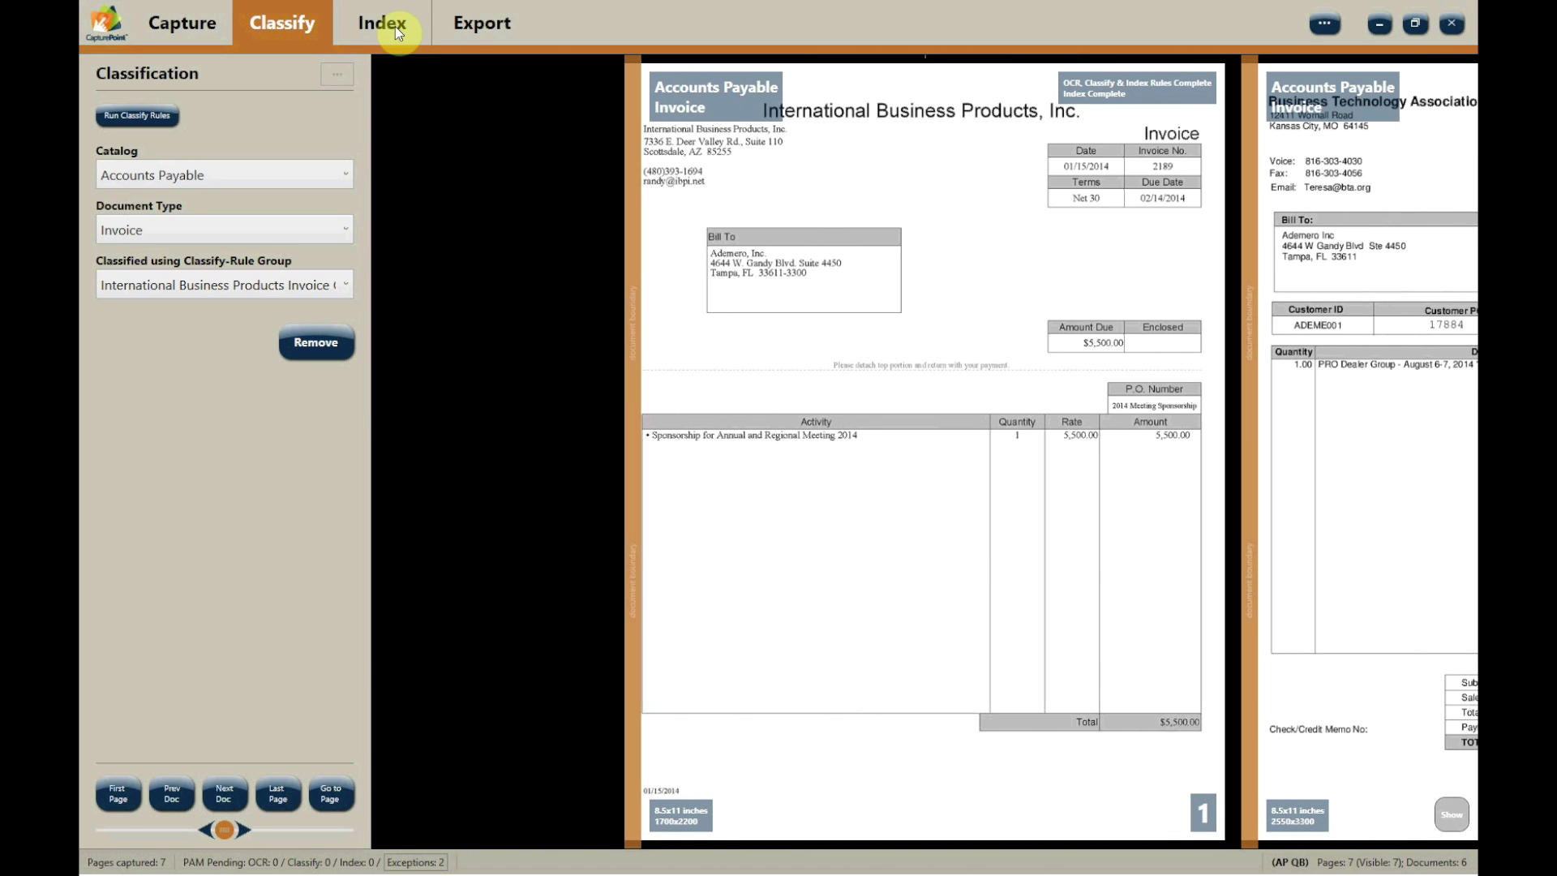
click(396, 26)
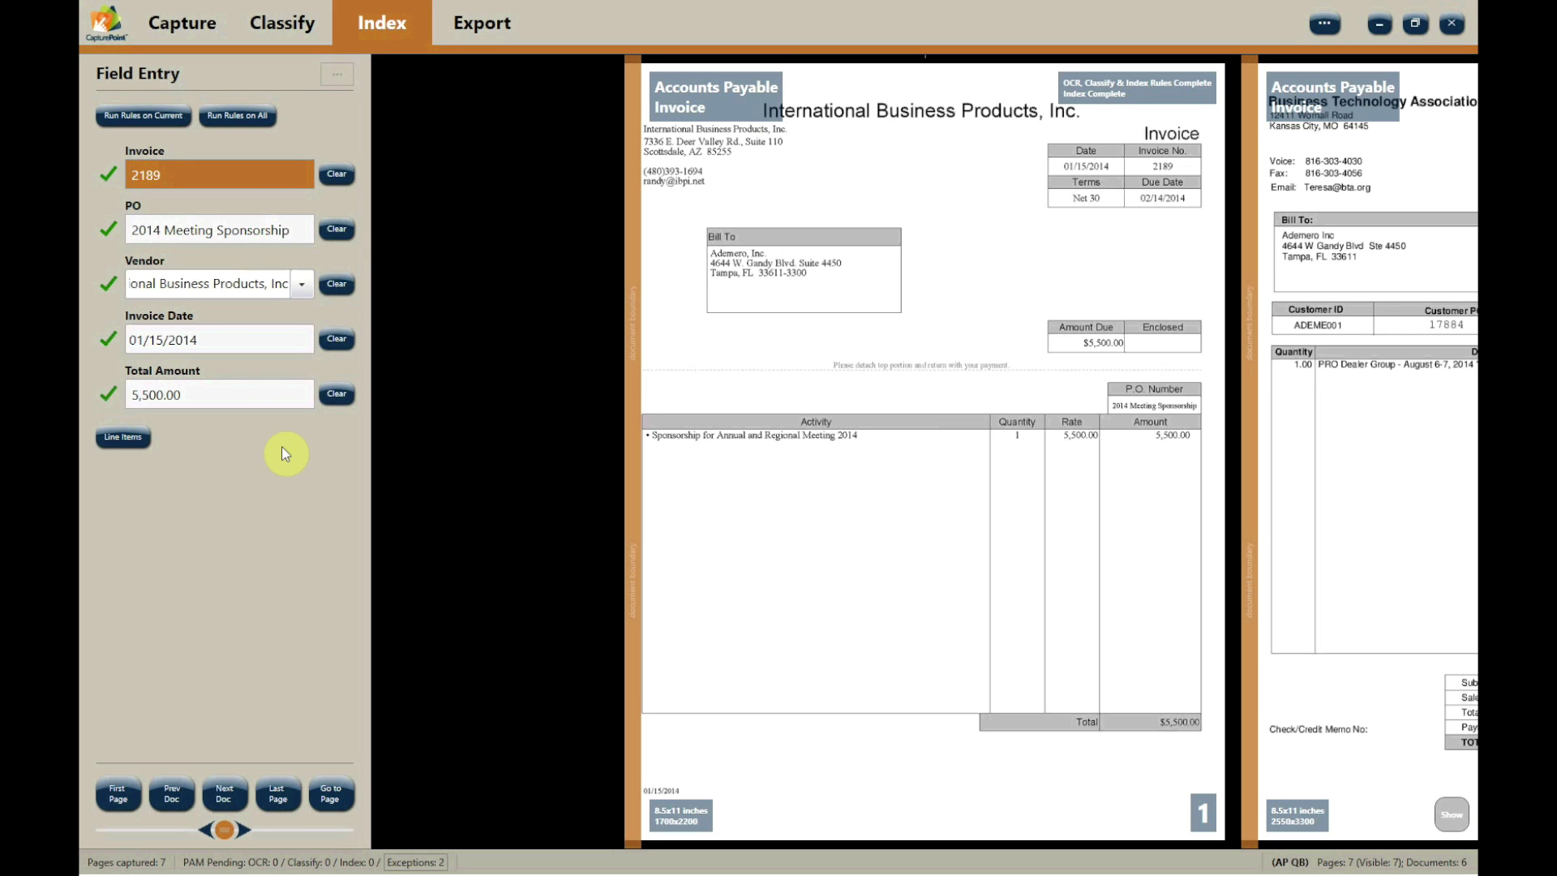
drag(918, 494, 636, 476)
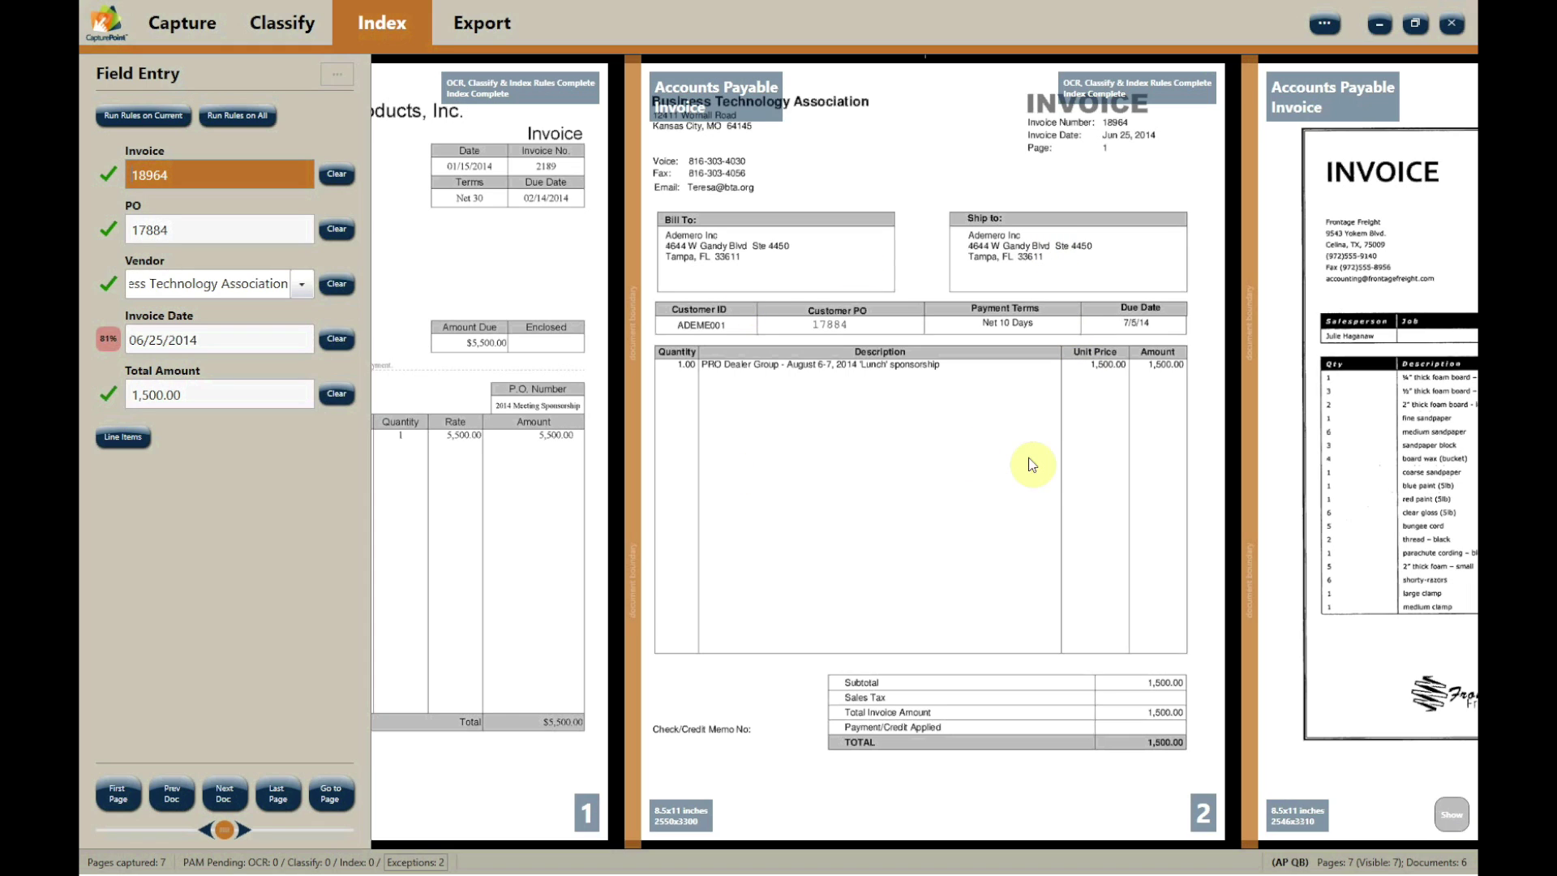
drag(1049, 459, 622, 462)
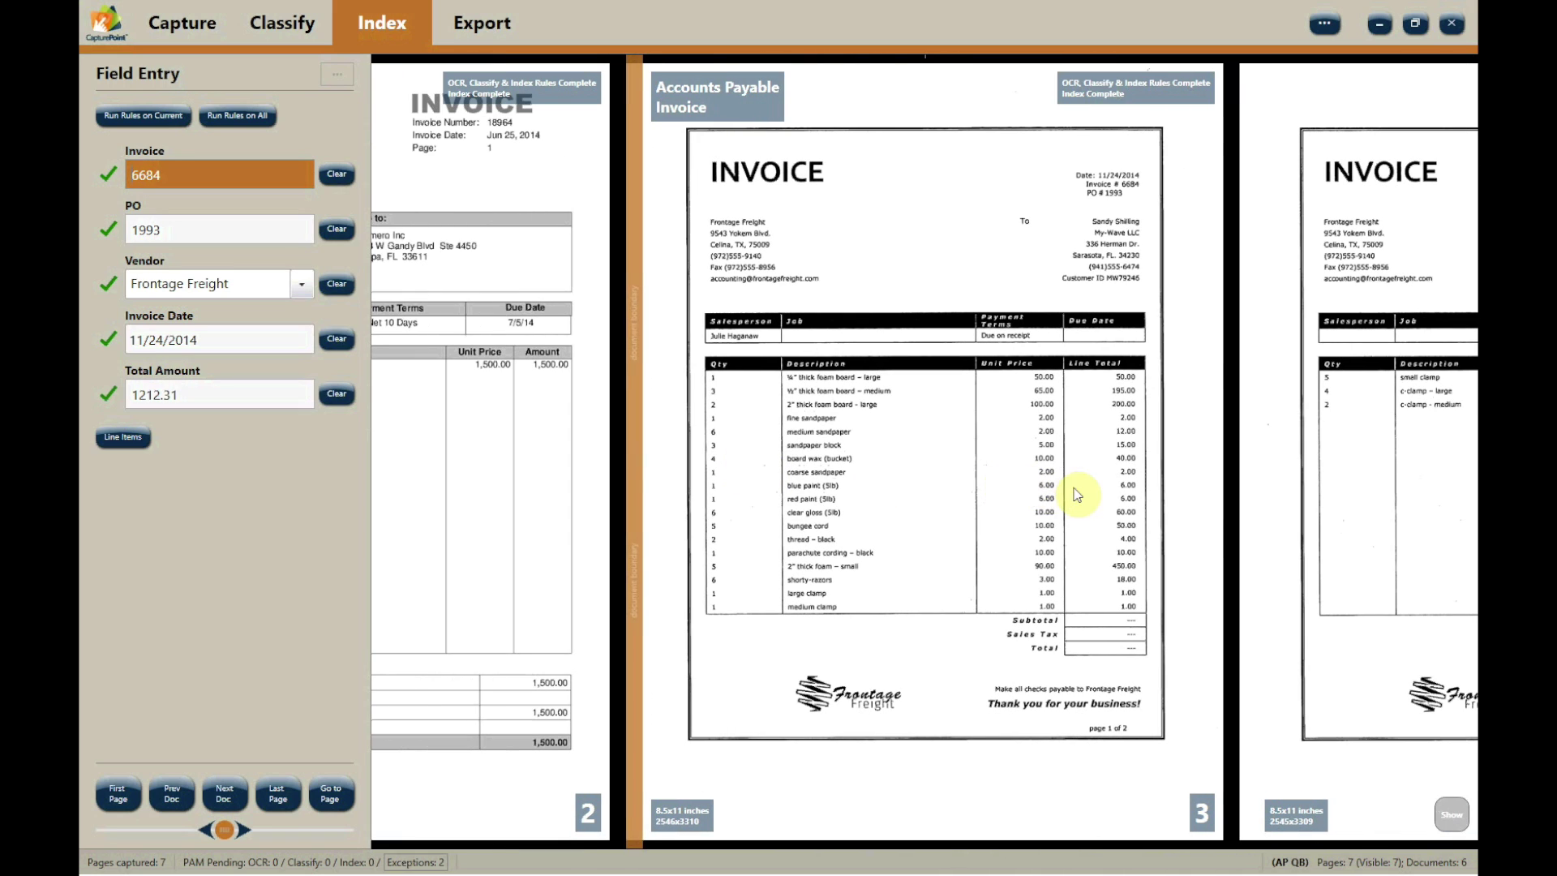
drag(1081, 490, 643, 522)
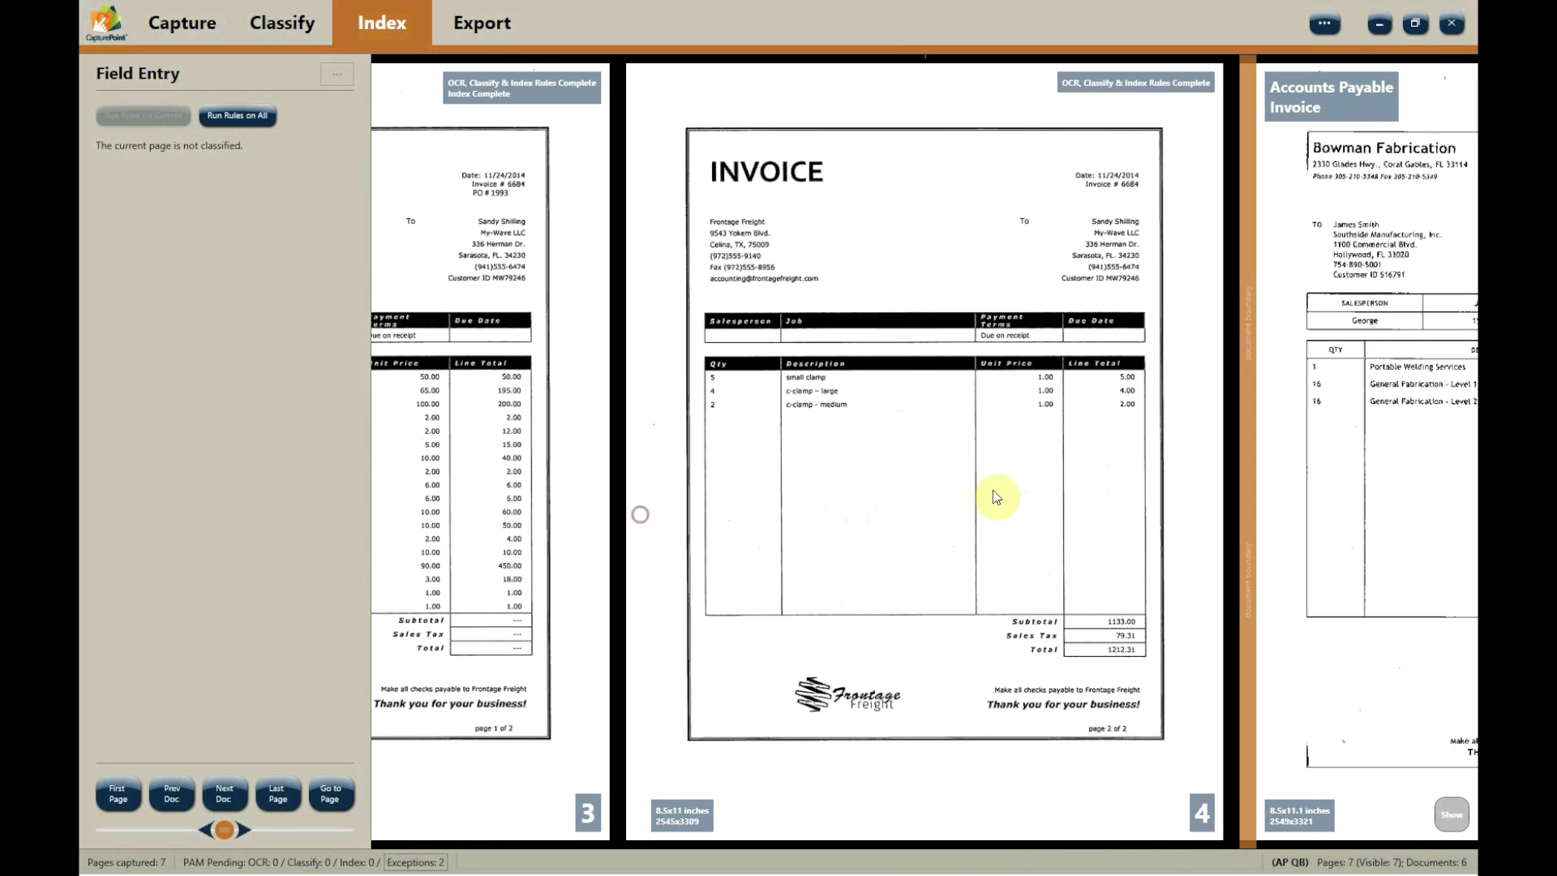
drag(990, 498, 505, 497)
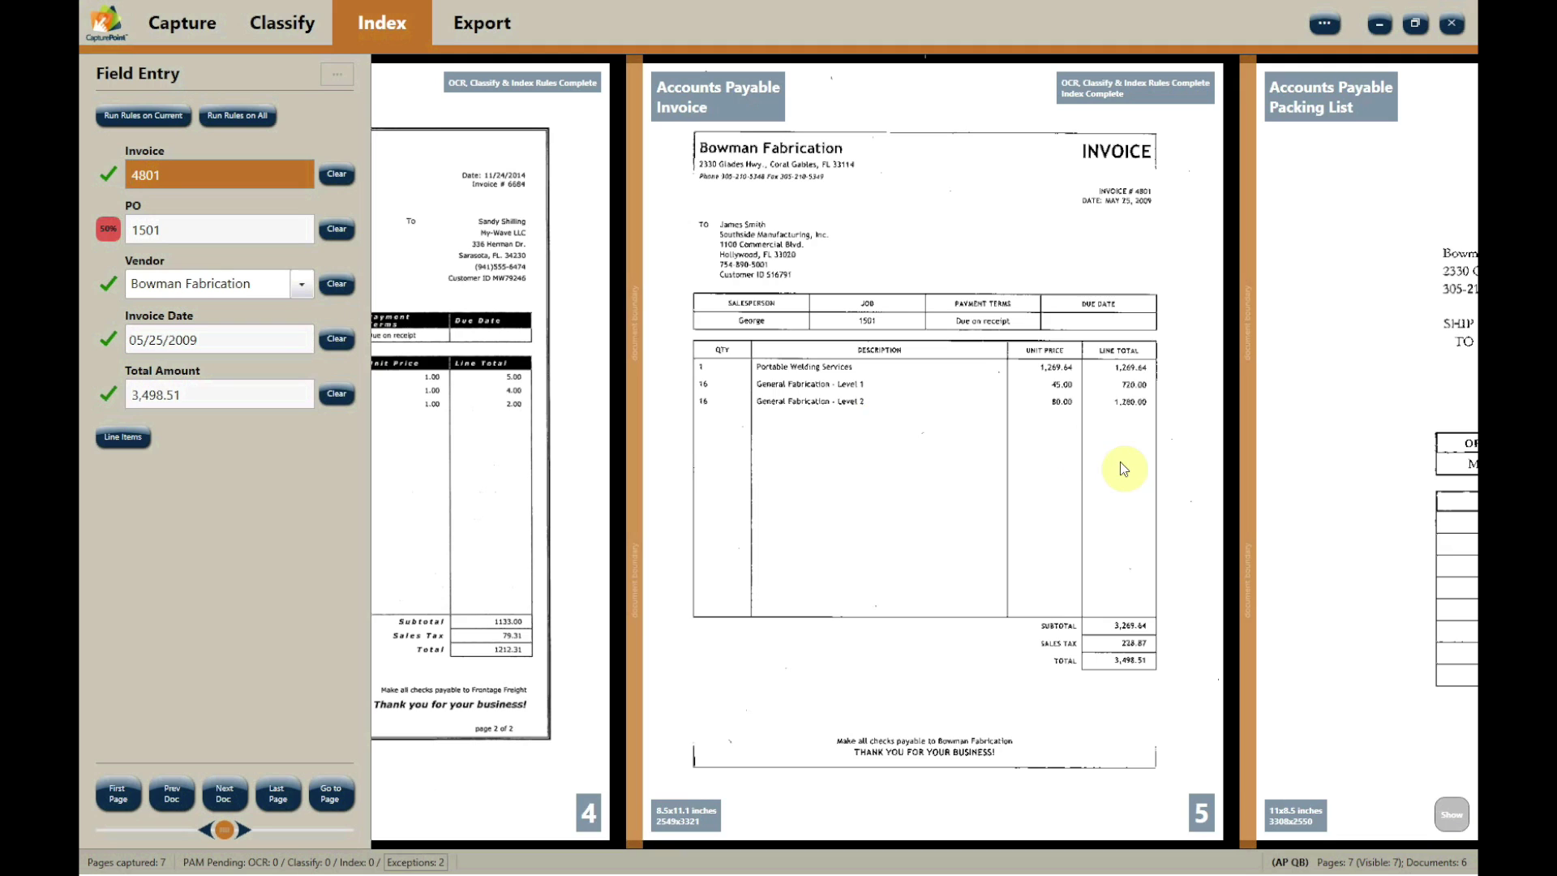
drag(1120, 461, 615, 465)
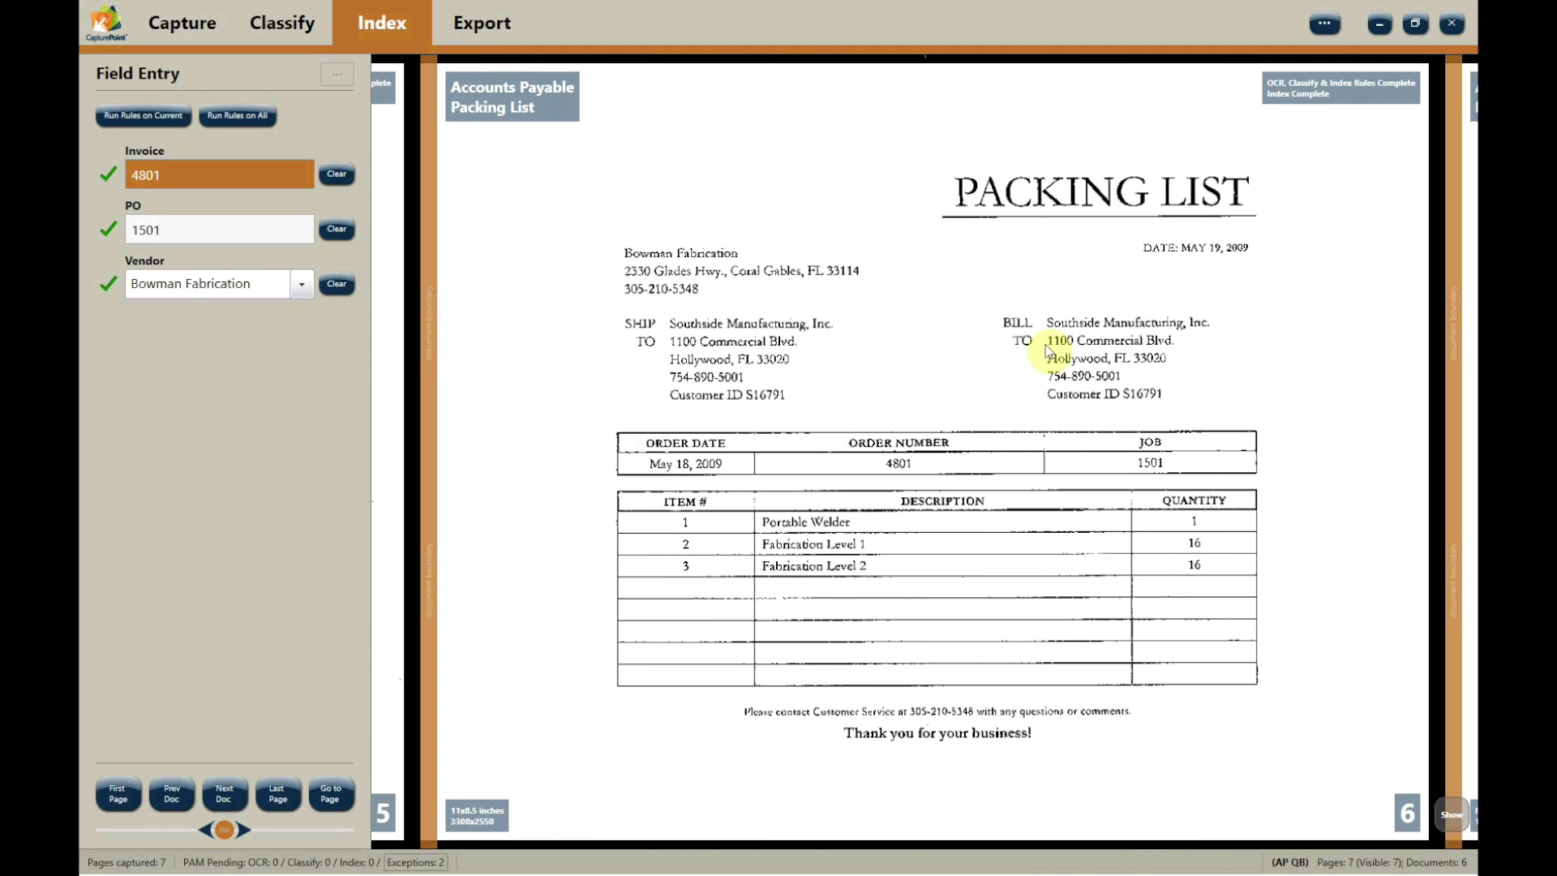
mouse_move(1164, 458)
mouse_down()
mouse_move(713, 452)
mouse_move(1165, 477)
mouse_up()
drag(1272, 487, 636, 470)
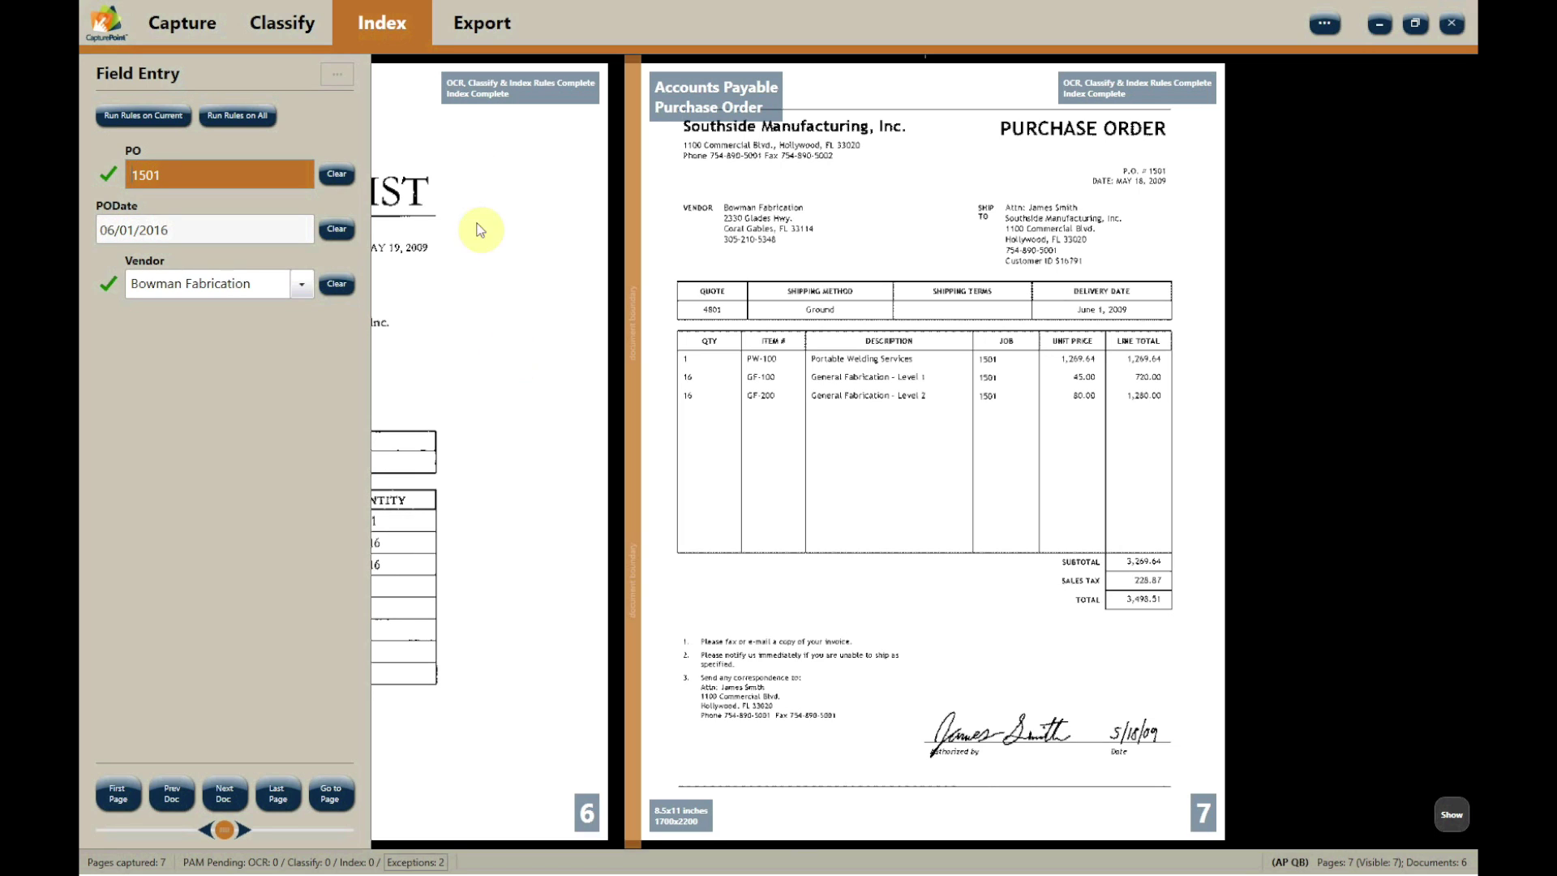
Try to export all documents to the Content Central catalog, and agree to resolve the index-field confidence alerts.
click(487, 24)
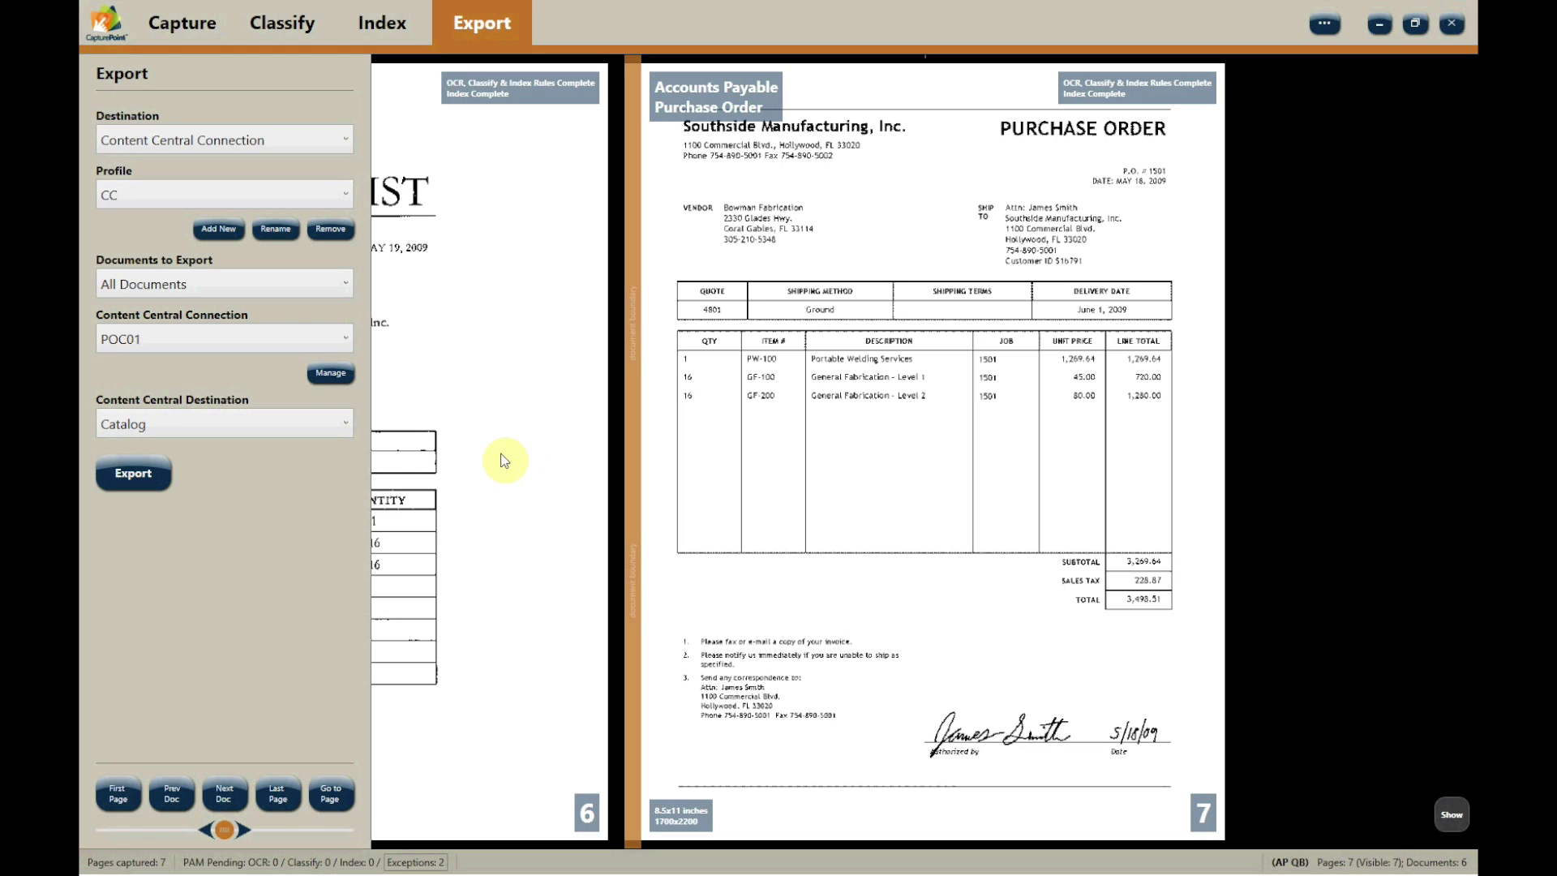
click(127, 479)
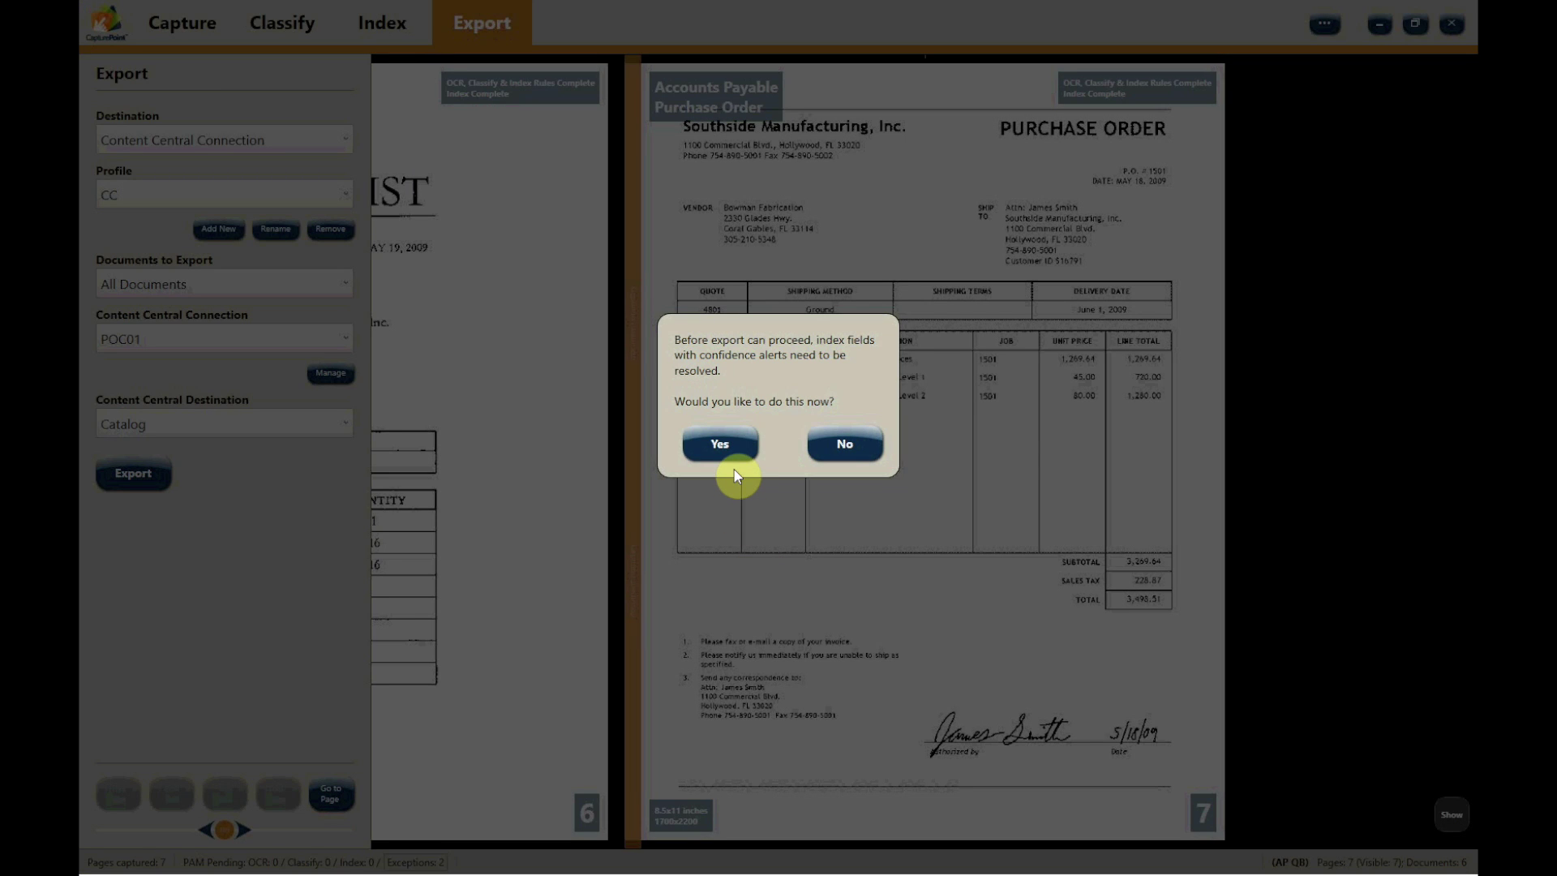
click(725, 445)
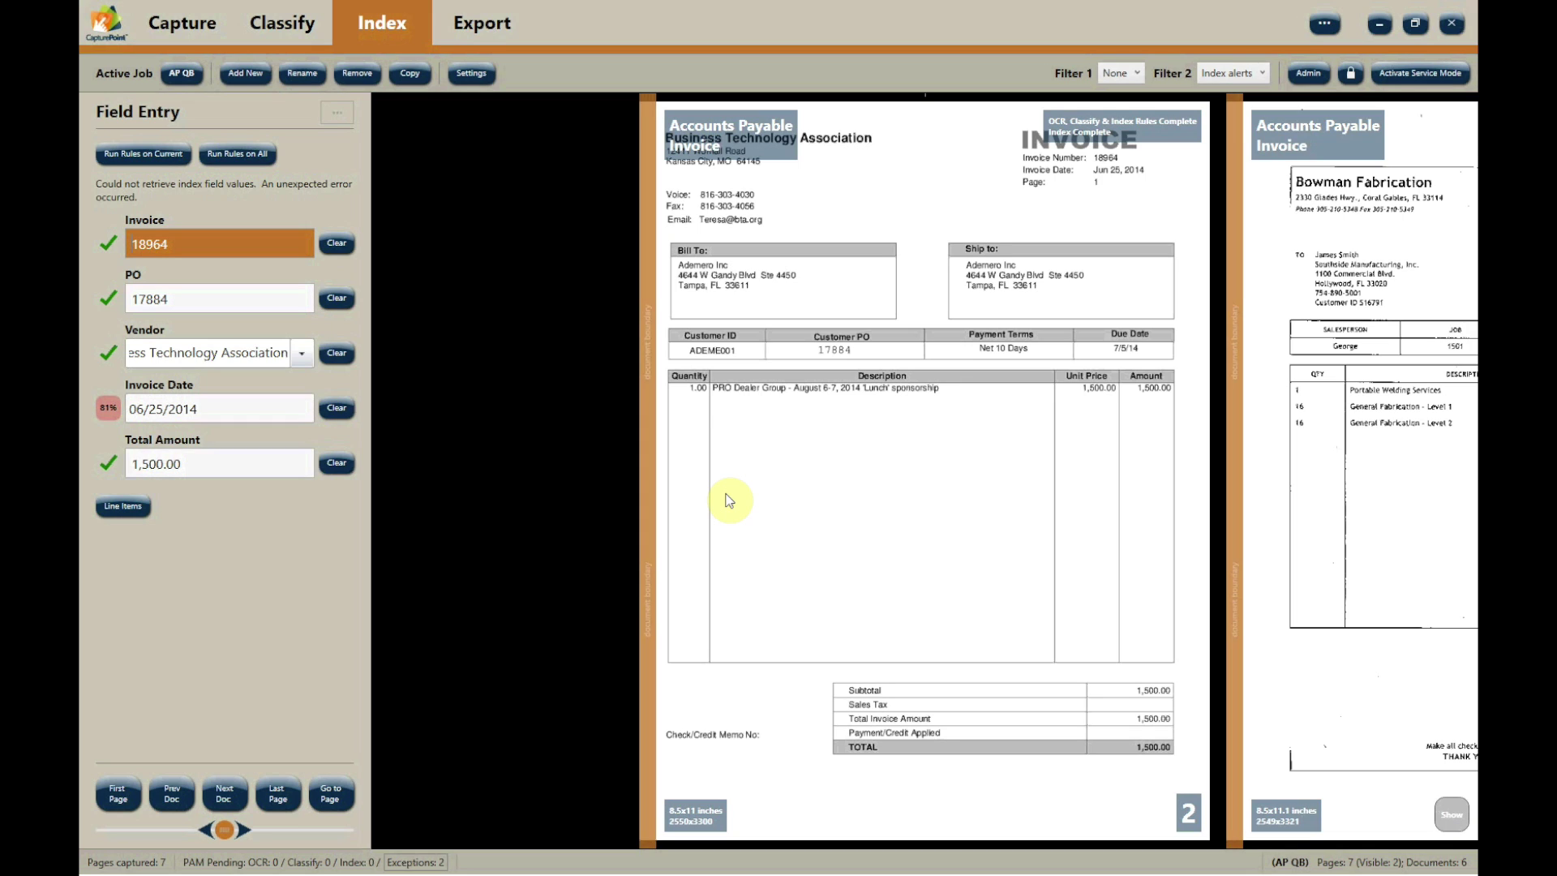
Accept the flagged Invoice Date on the Business Technology Association invoice and the flagged PO on the Bowman Fabrication invoice, checking the latter zoomed in.
click(110, 408)
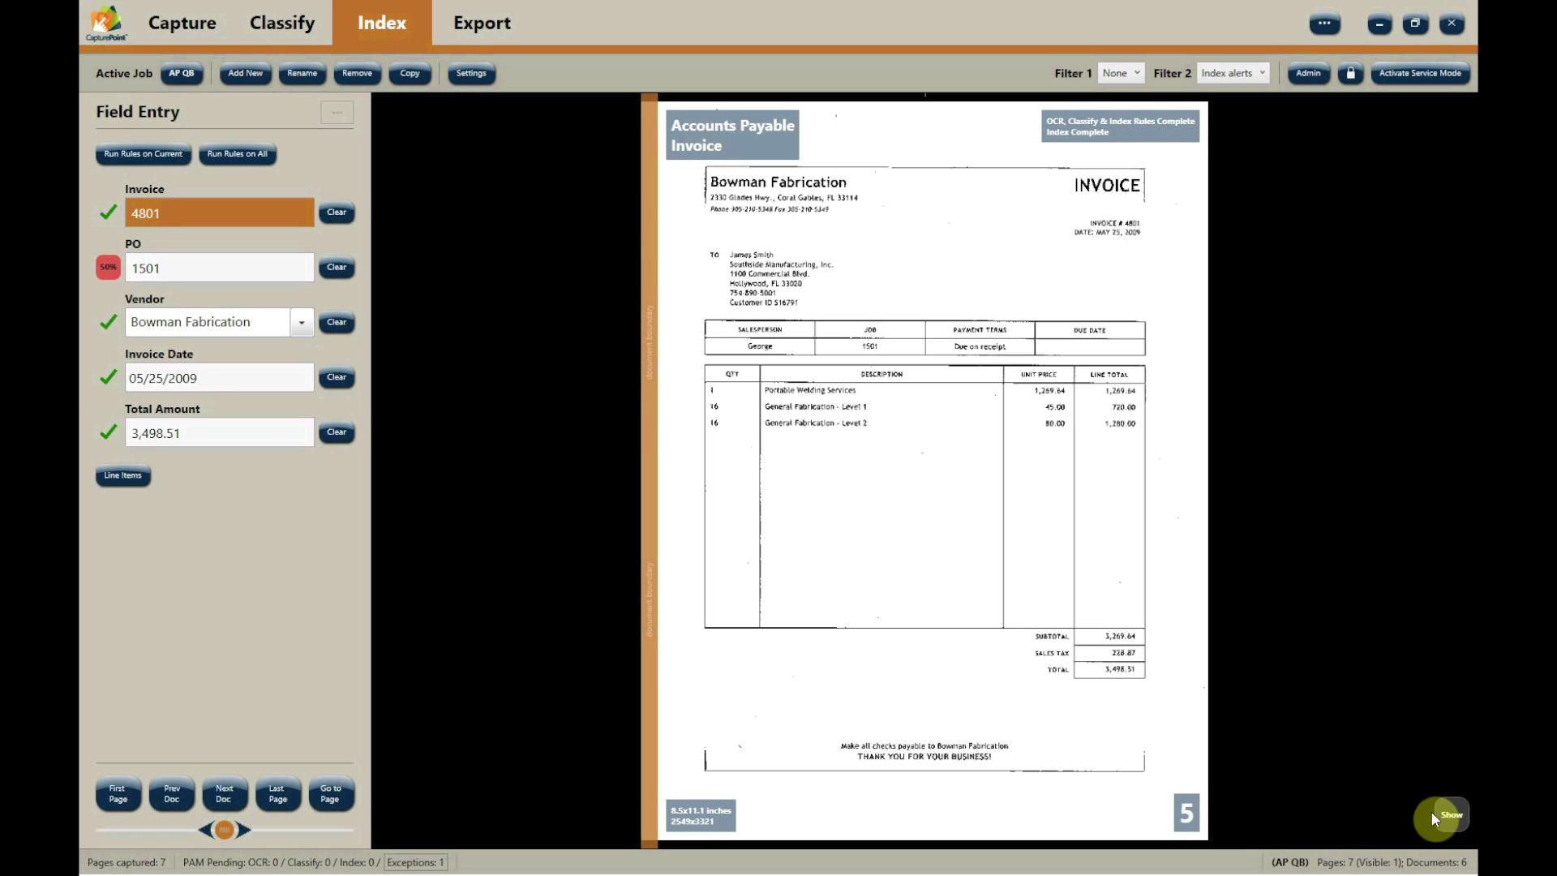
click(1458, 820)
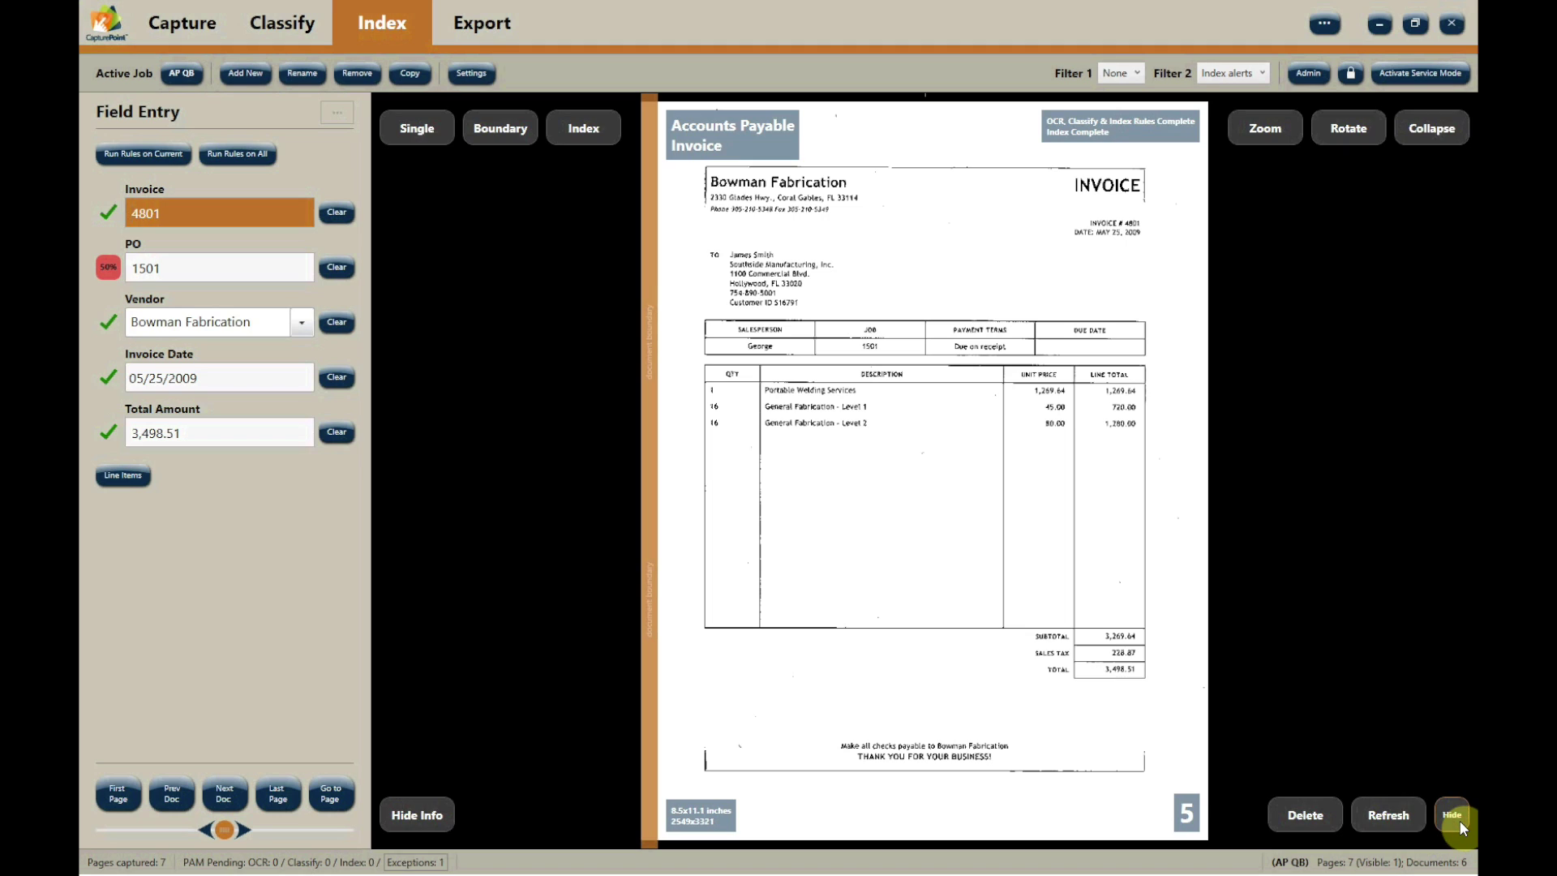
click(1262, 131)
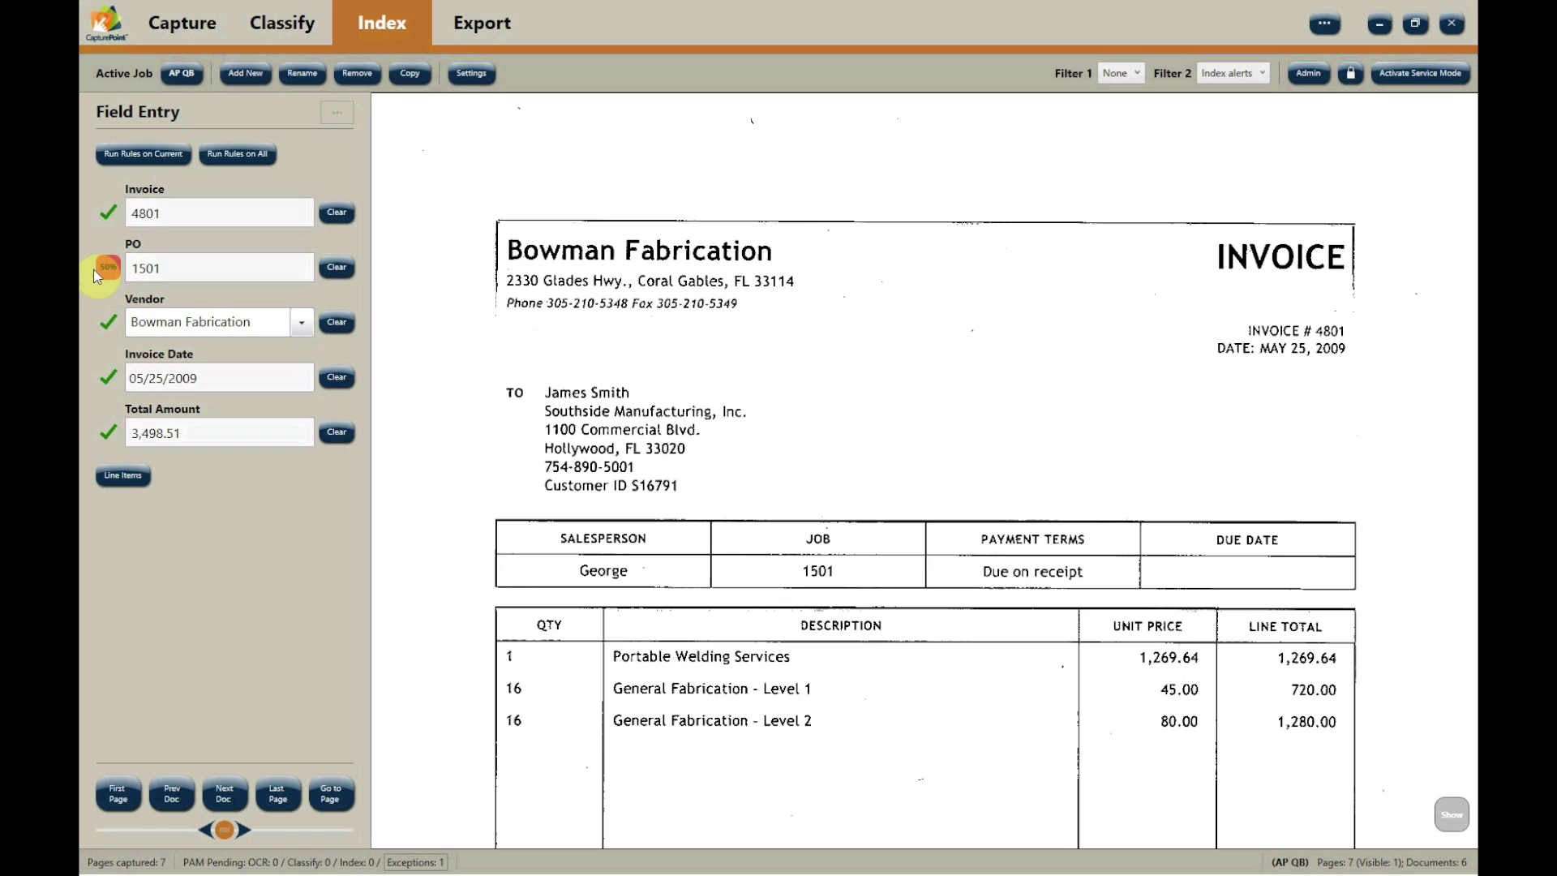
click(97, 275)
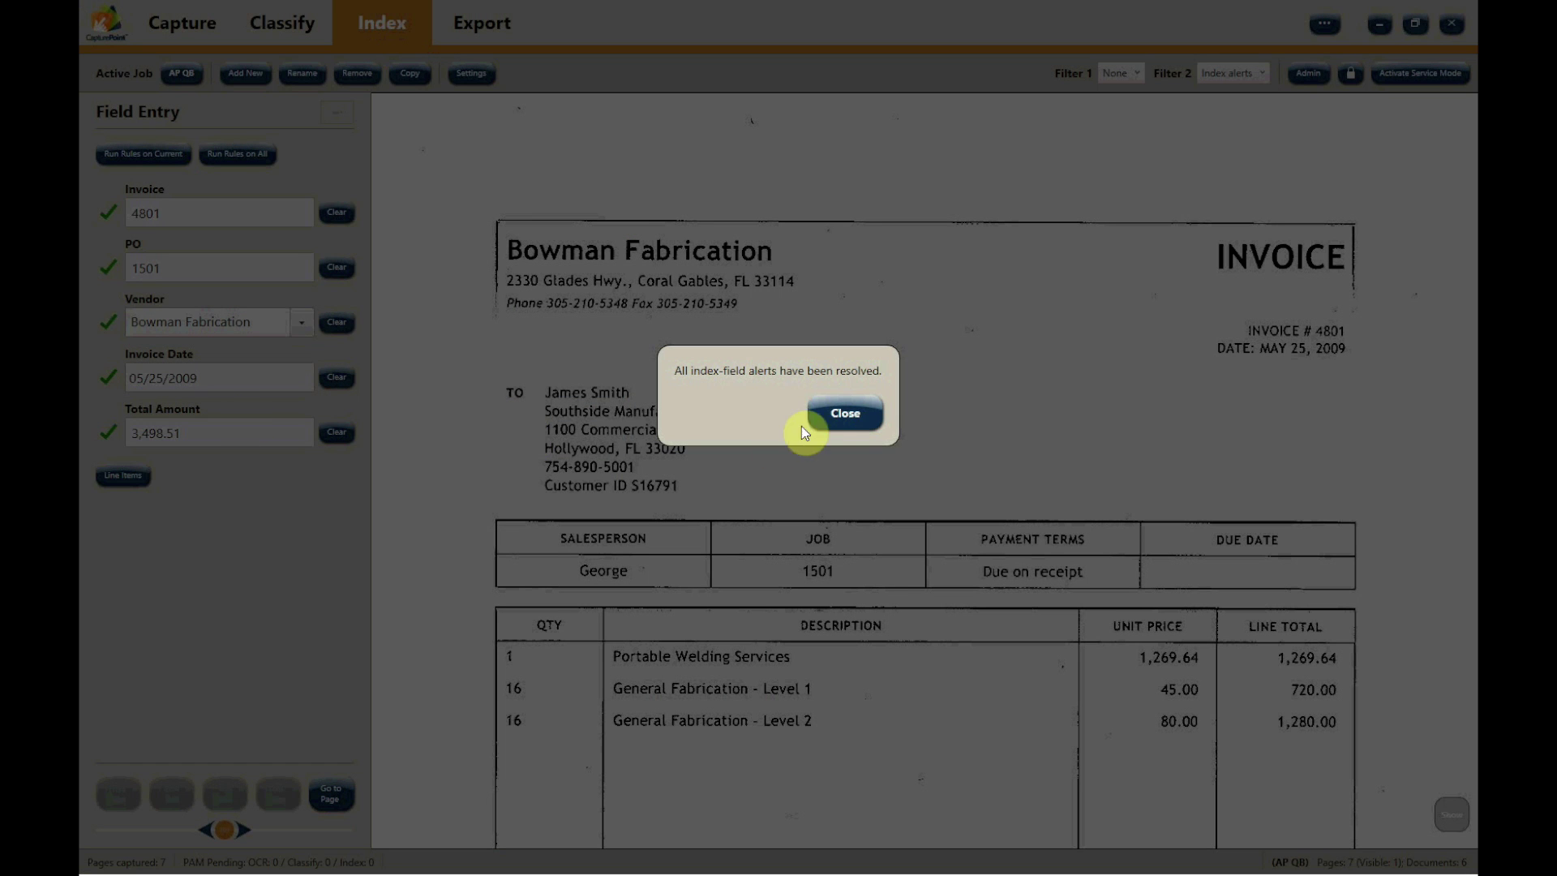
click(835, 418)
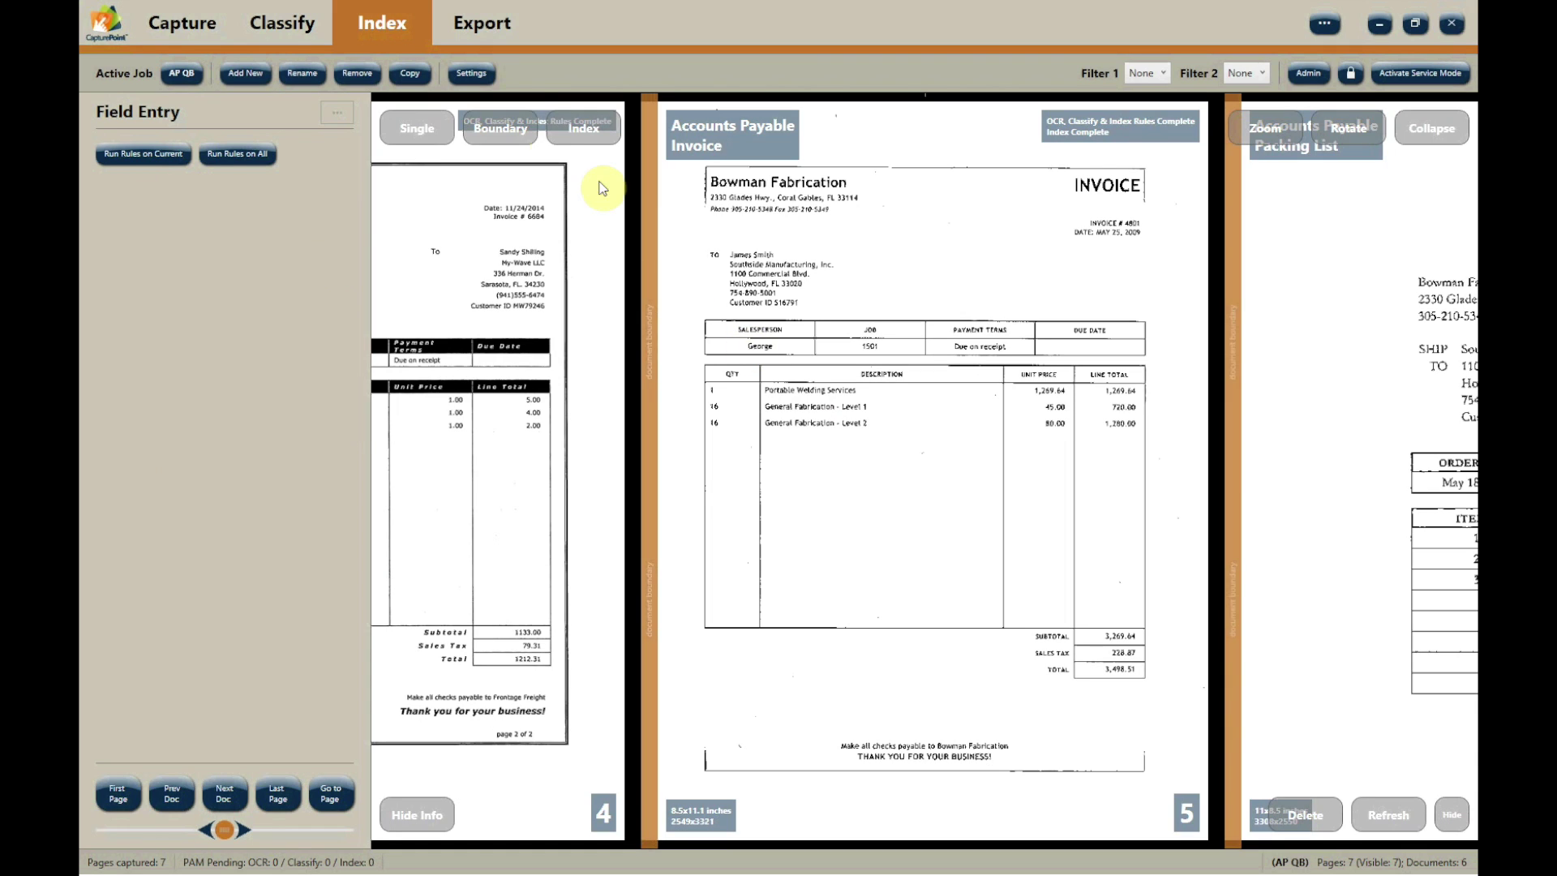
Export all documents with the CC profile through the POC01 connection to the Content Central catalog.
click(489, 26)
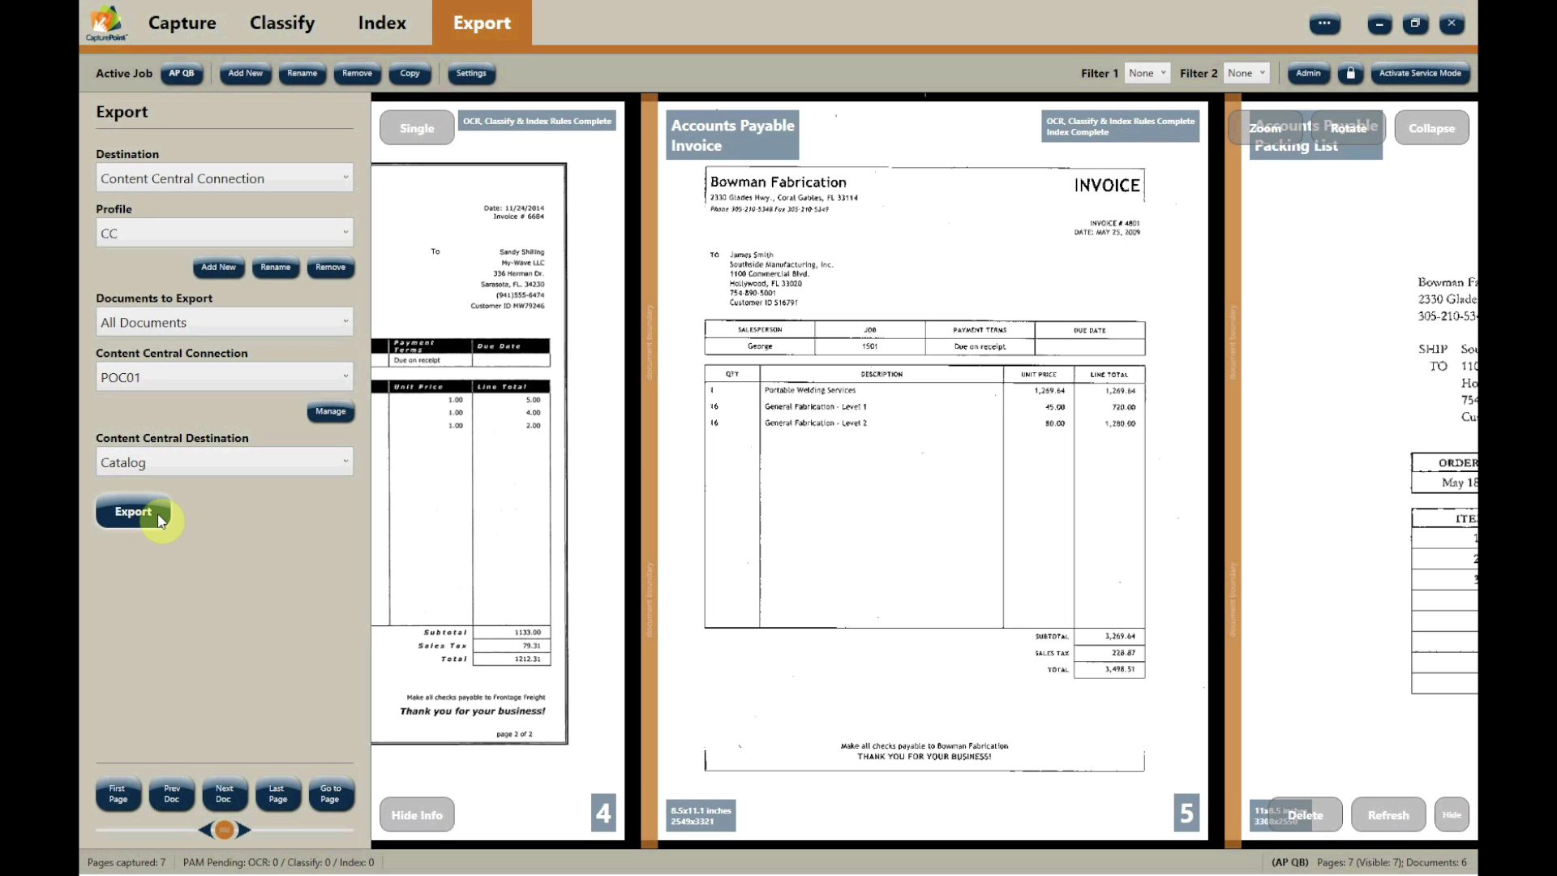
click(156, 514)
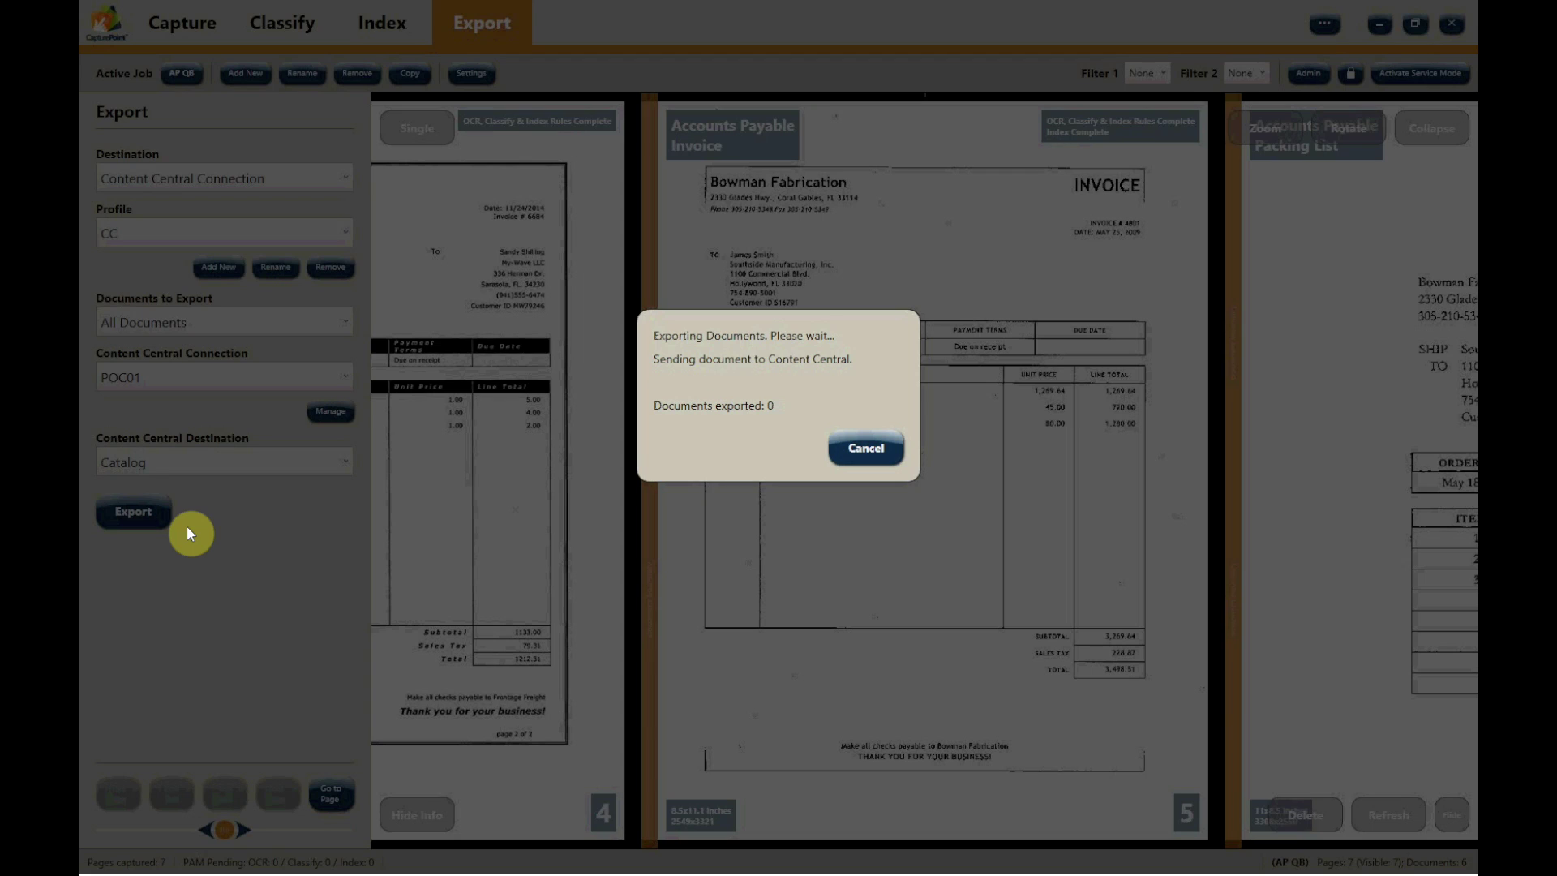